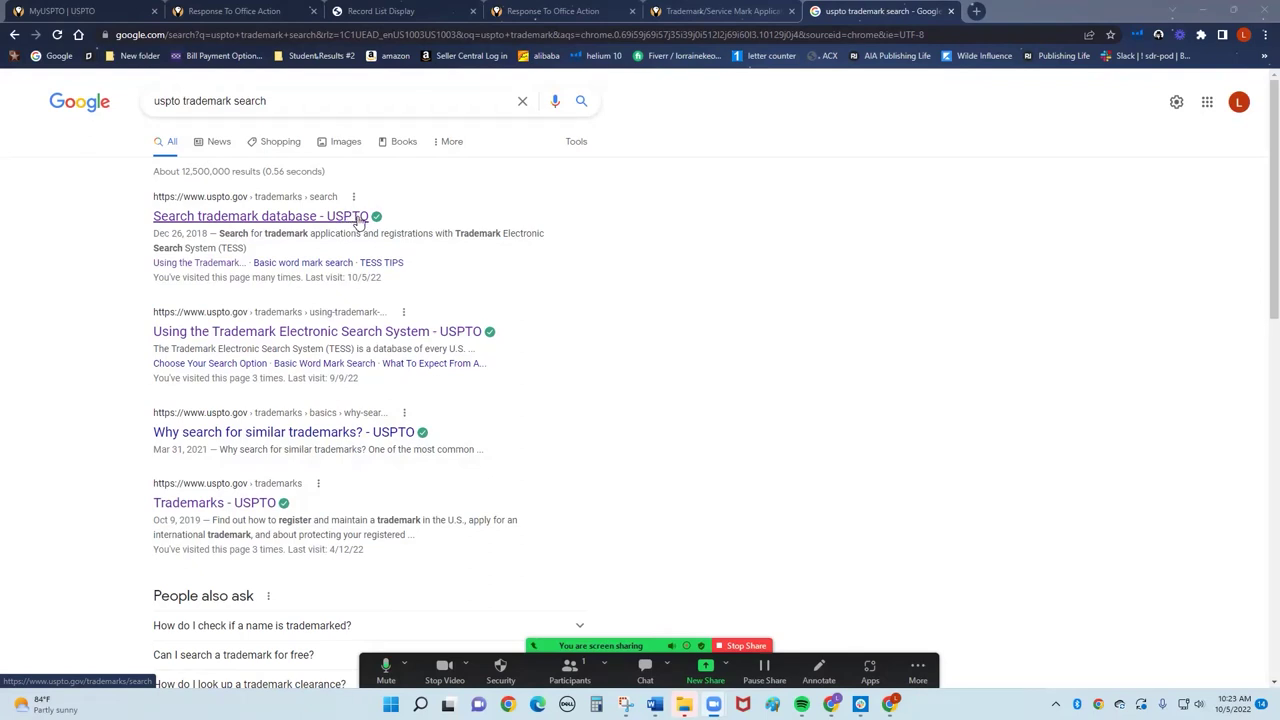
# Open the TESS Basic Word Mark Search form from the USPTO site and enter 'LT Dans' as the search term.
pyautogui.click(358, 222)
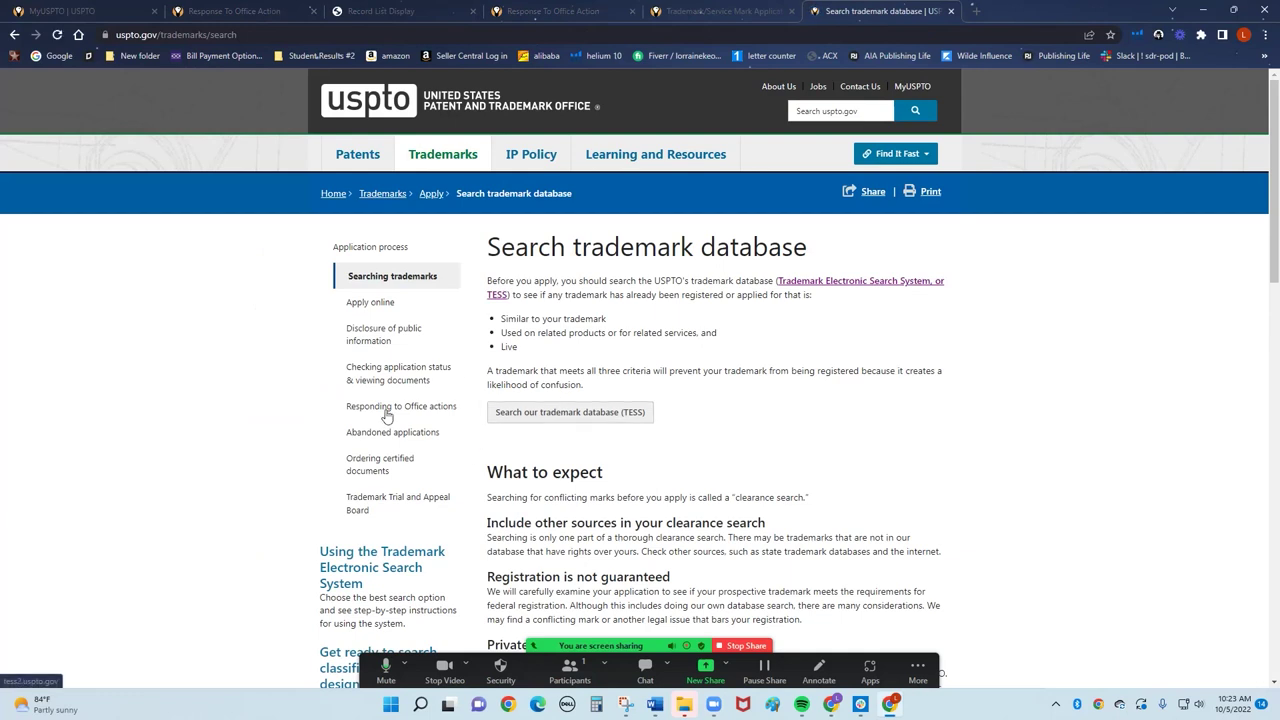
pyautogui.click(551, 414)
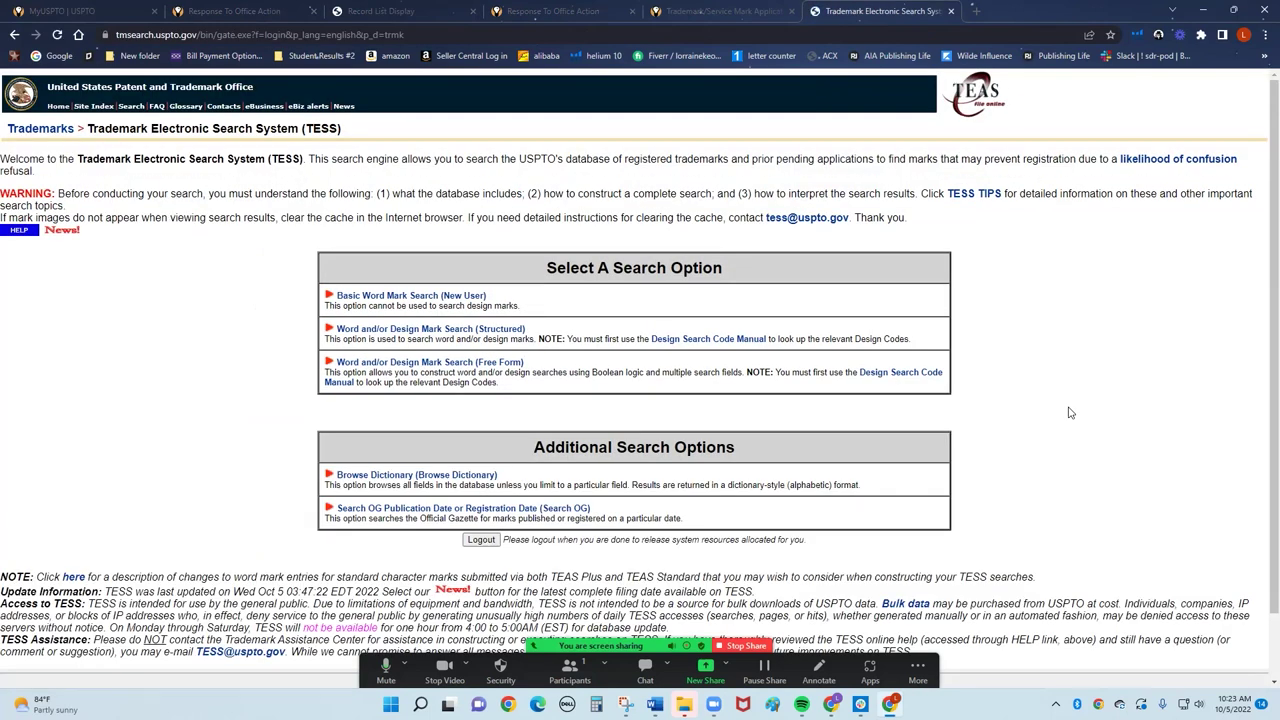
pyautogui.click(397, 294)
pyautogui.click(245, 280)
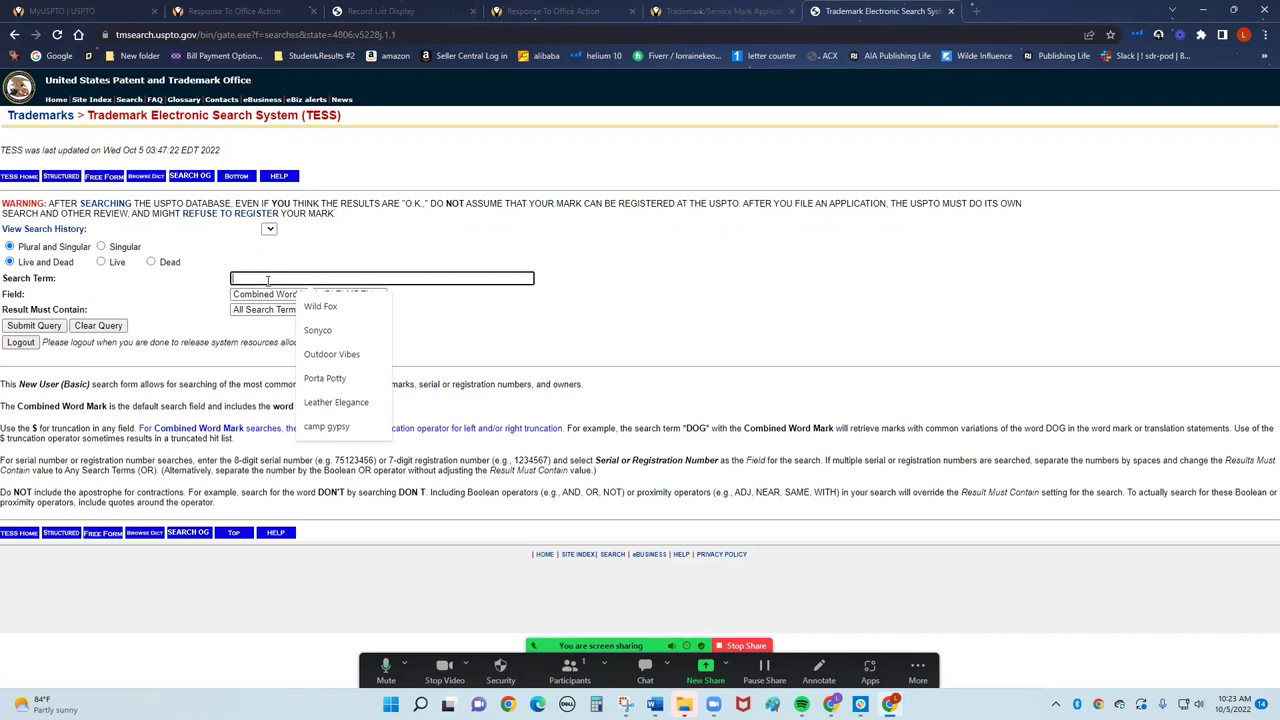
pyautogui.write('LT Dans')
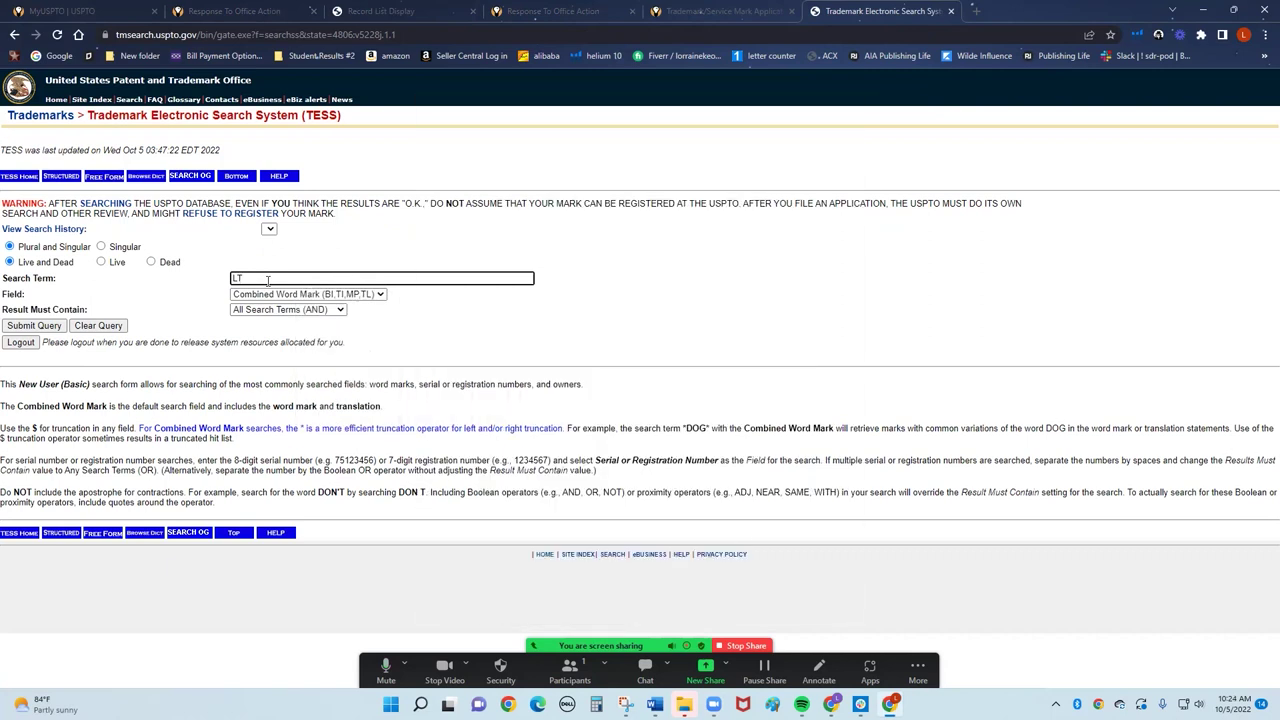
# Run word mark searches for LT Dans, then Groggys, then huffernucks.
pyautogui.click(34, 326)
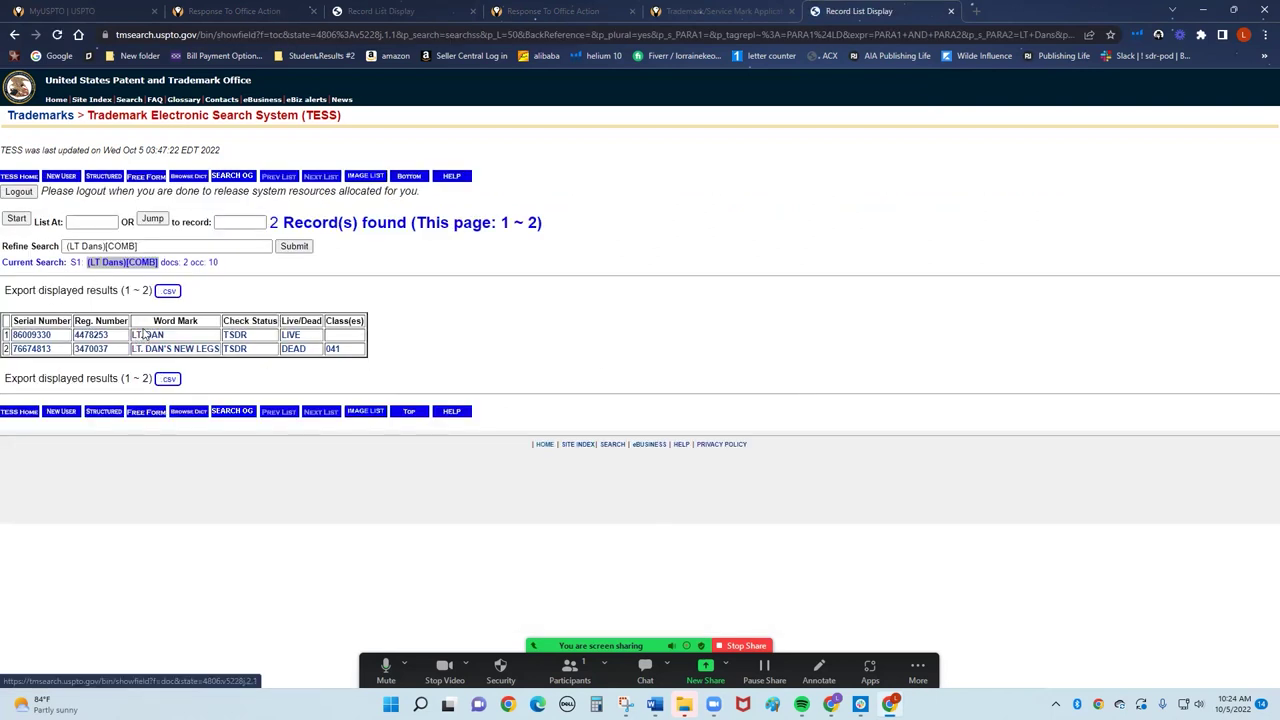
pyautogui.moveTo(143, 241); pyautogui.dragTo(66, 241)
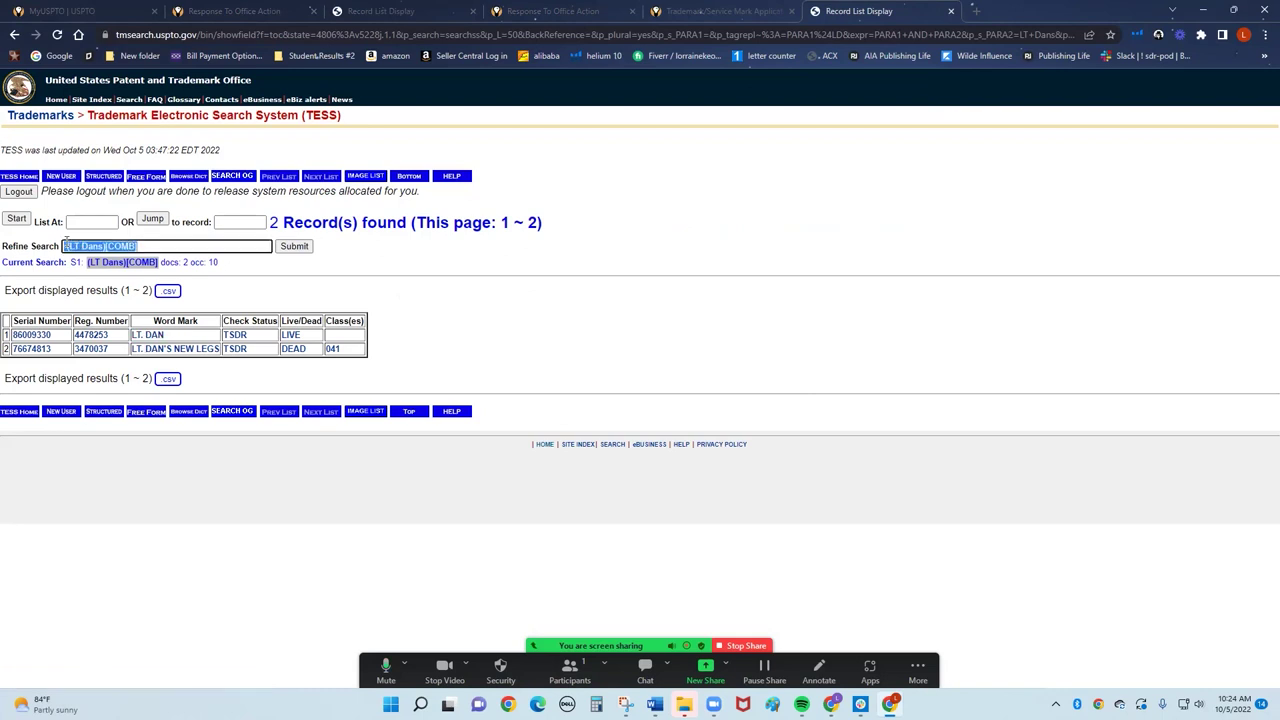
pyautogui.write('Groggys')
pyautogui.press('Return')
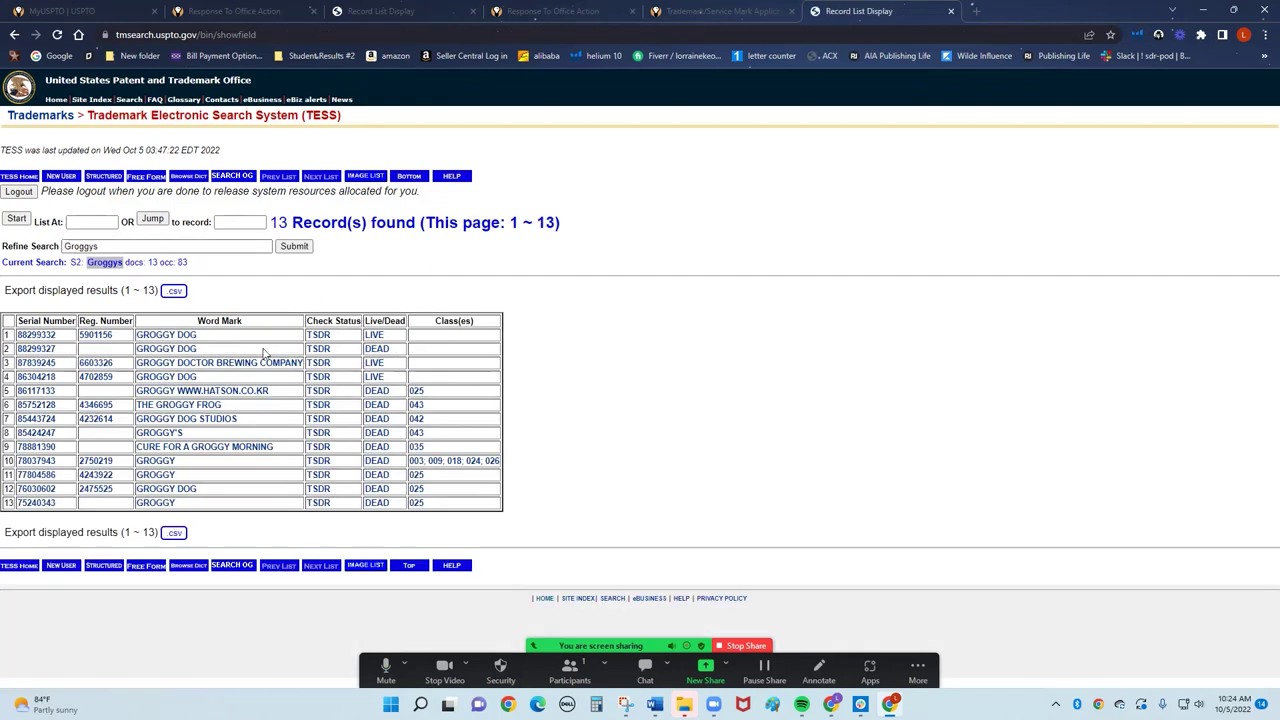
pyautogui.moveTo(112, 247); pyautogui.dragTo(4, 246)
pyautogui.write('huffernucks')
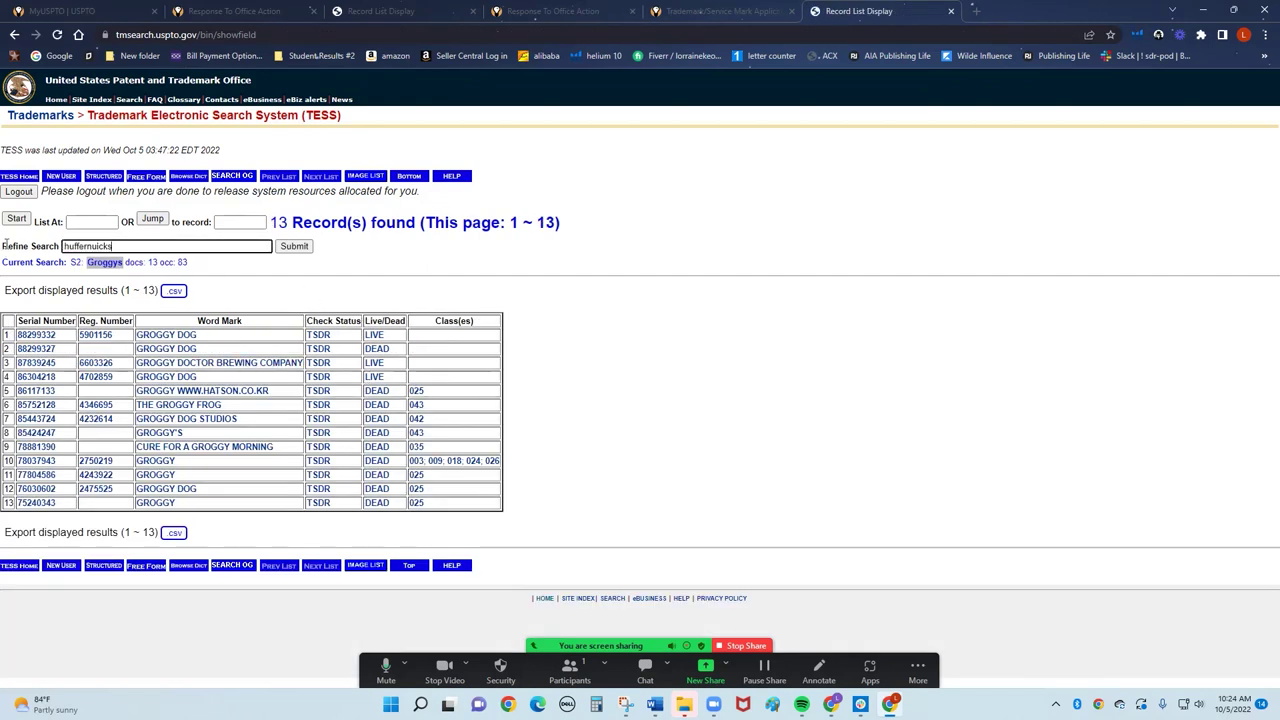
pyautogui.press('Return')
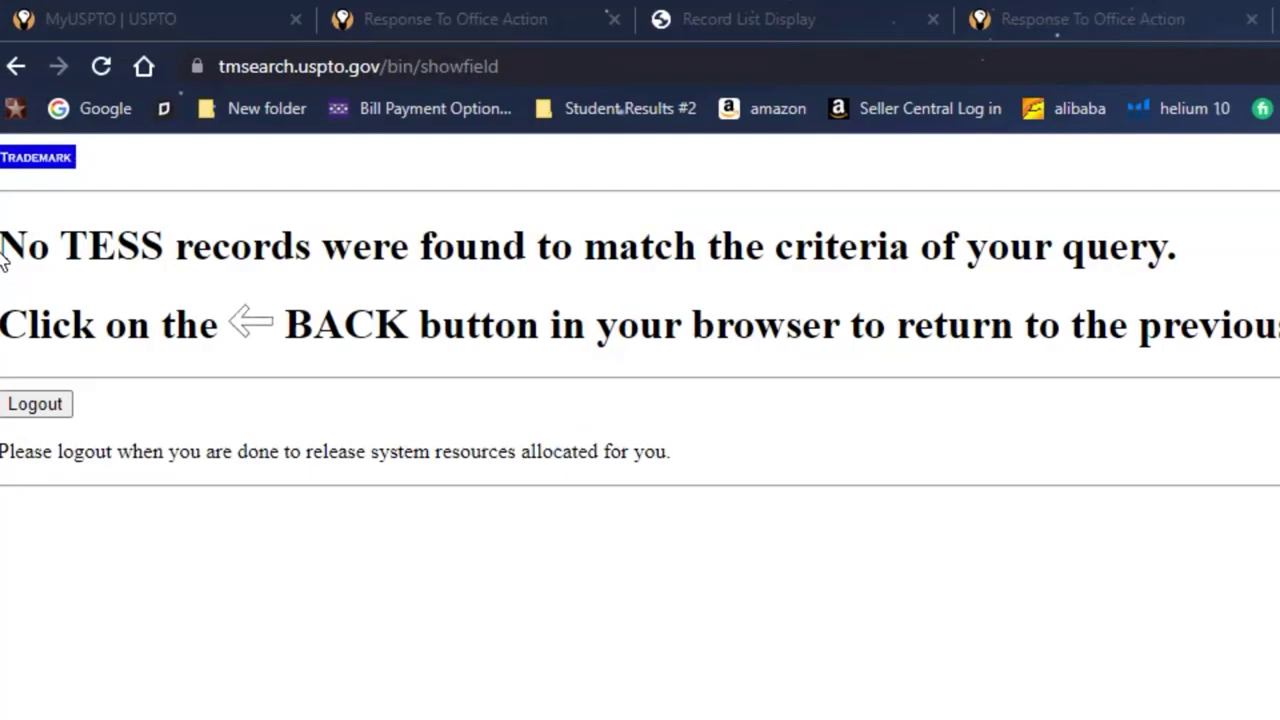
# Confirm the 'No TESS records' result for huffernucks and close the search tab.
pyautogui.moveTo(7, 126); pyautogui.dragTo(233, 130)
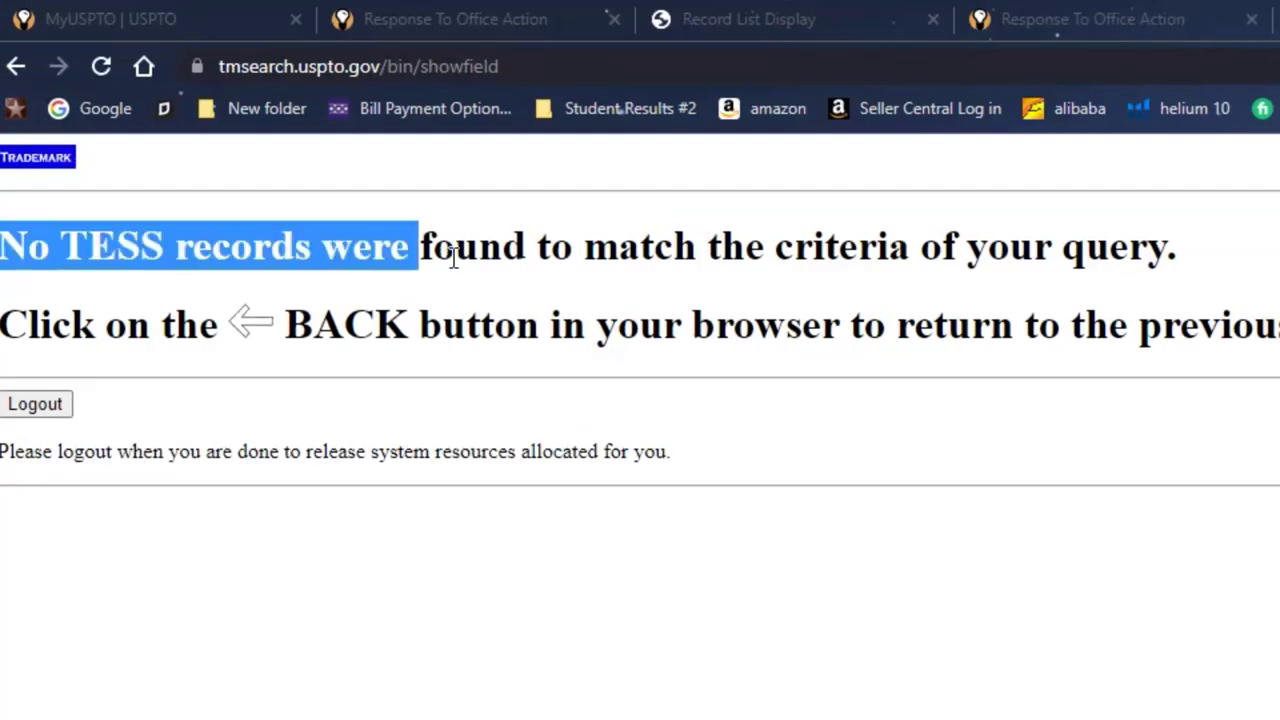
pyautogui.moveTo(453, 258); pyautogui.dragTo(526, 256)
pyautogui.click(443, 443)
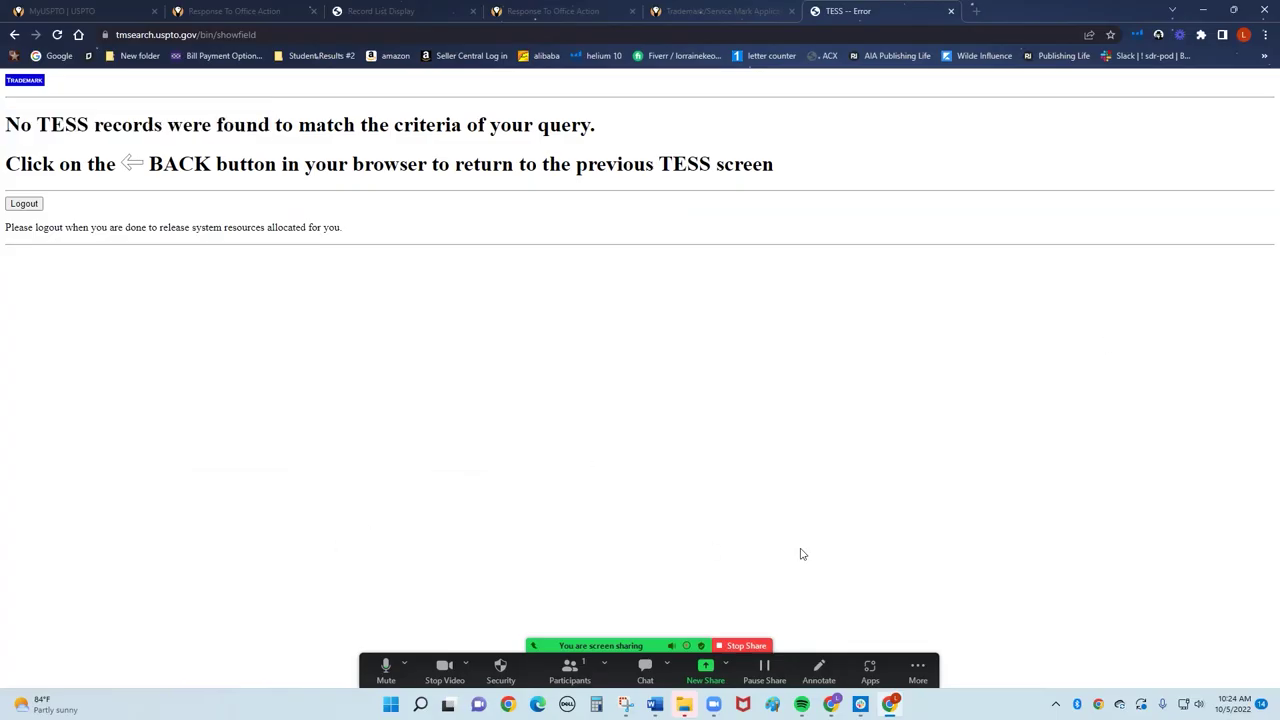
pyautogui.click(950, 11)
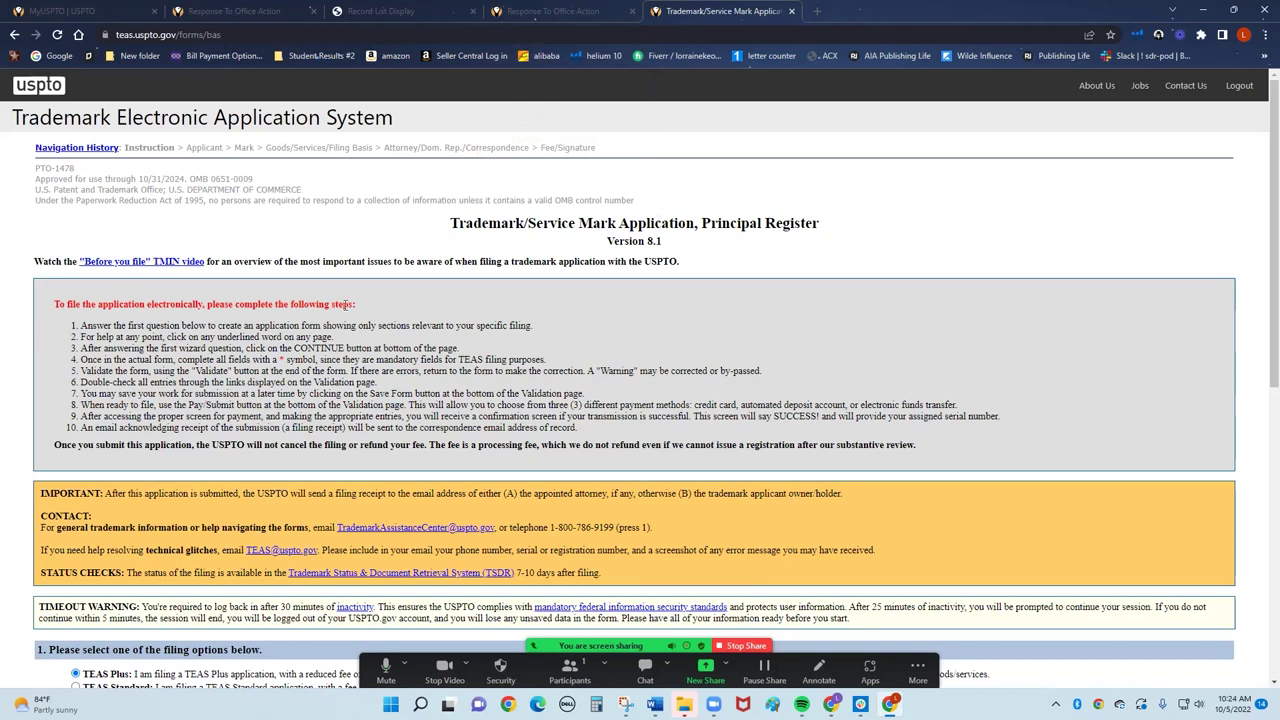
# Scroll the instructions page to confirm TEAS Plus is selected with no attorney filing.
pyautogui.scroll(-2, 358, 302)
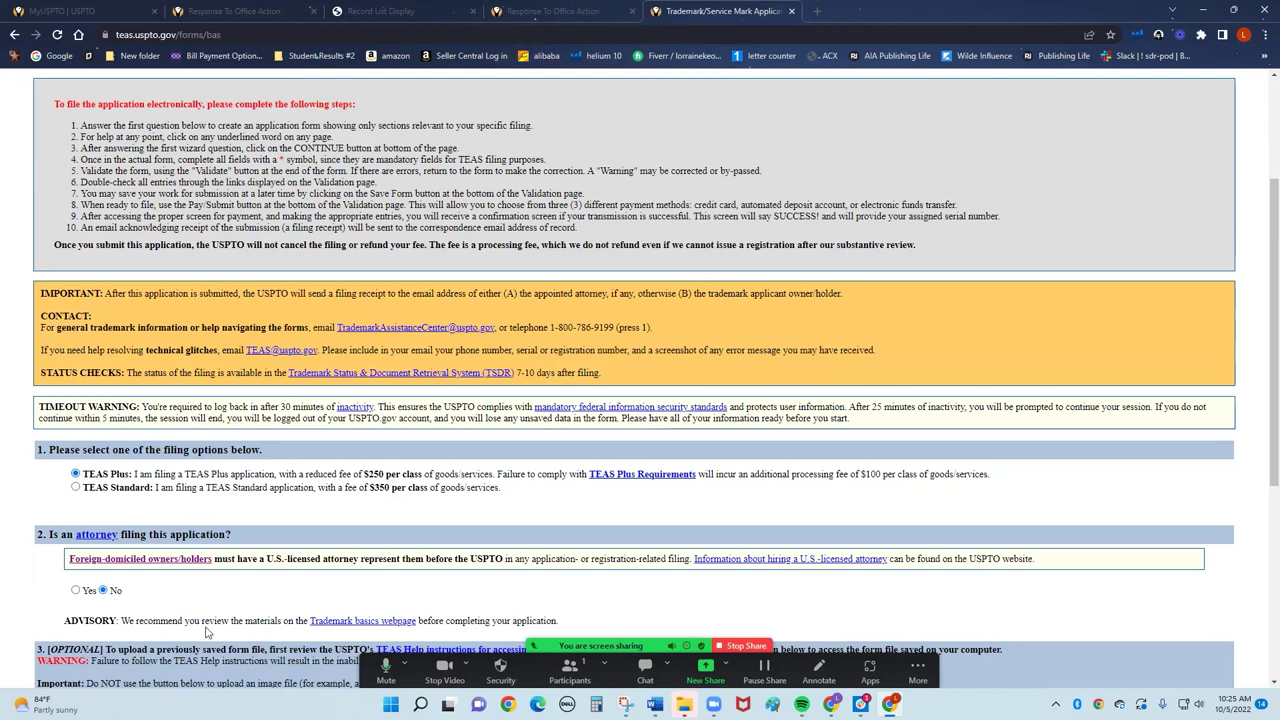
pyautogui.scroll(-3, 488, 328)
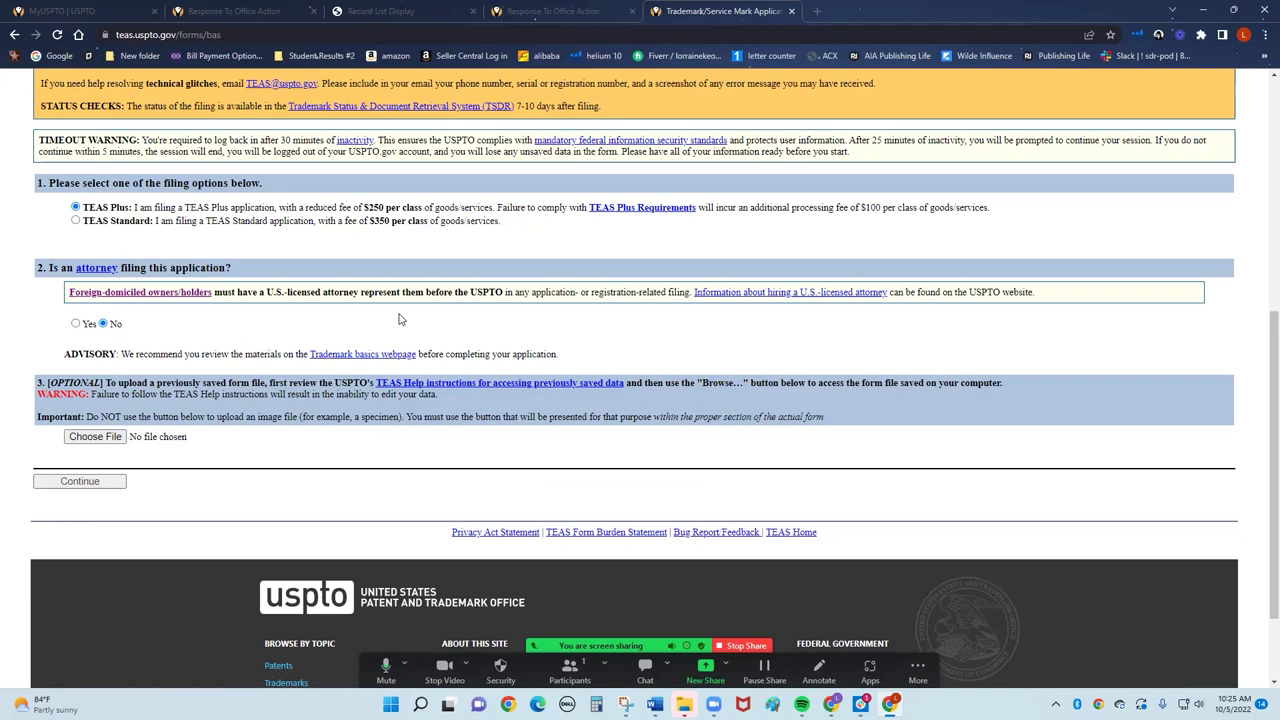
# Start the TEAS Plus form and enter the owner's full name as an individual.
pyautogui.click(60, 484)
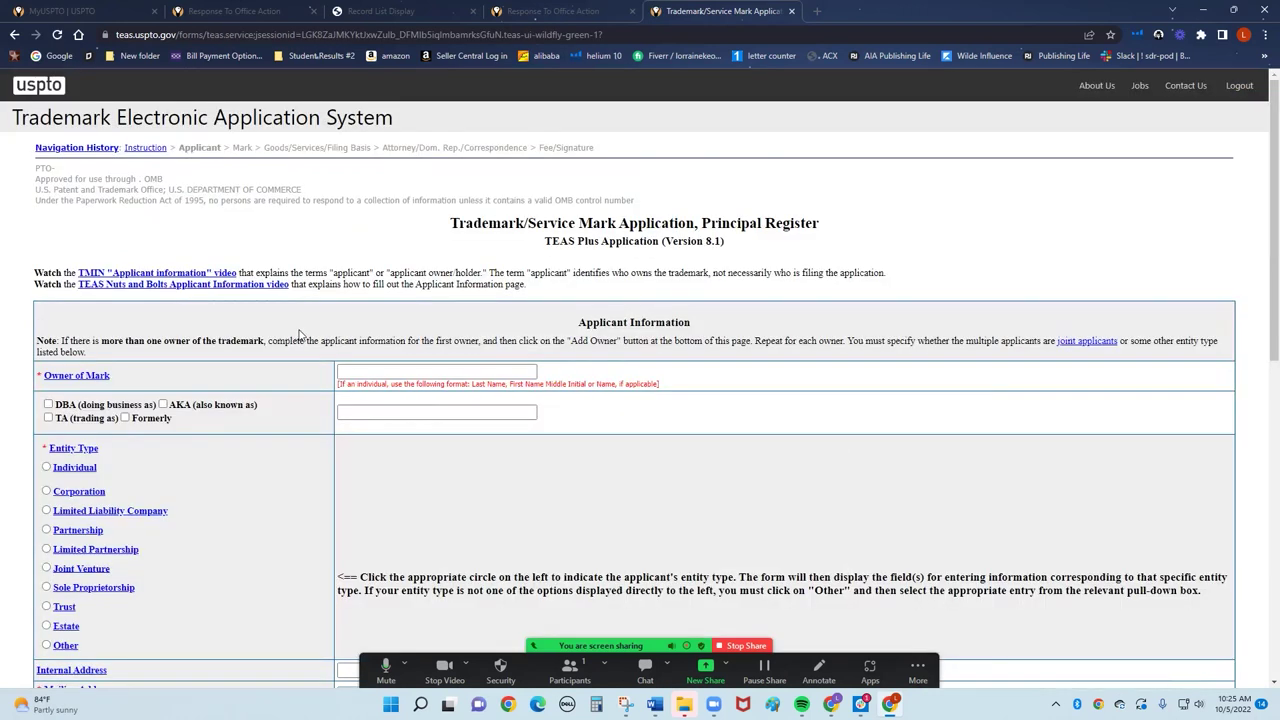
pyautogui.click(441, 372)
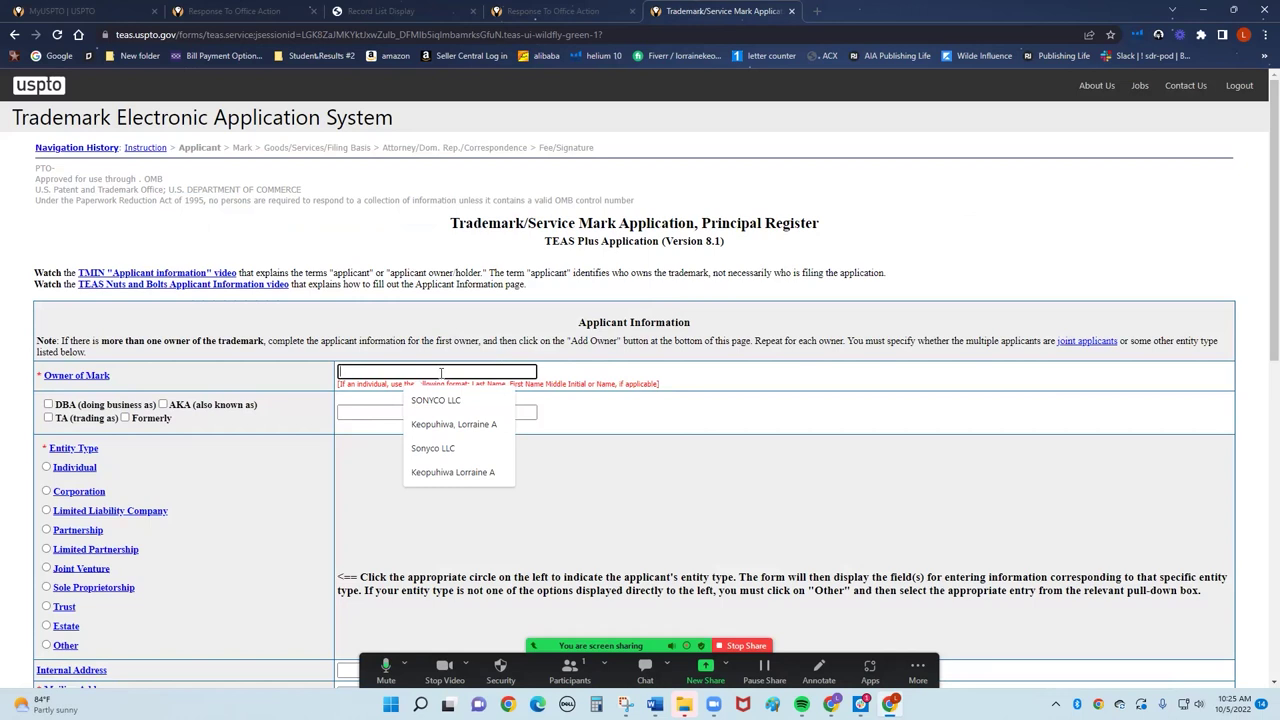
pyautogui.write('John Smith')
pyautogui.click(46, 467)
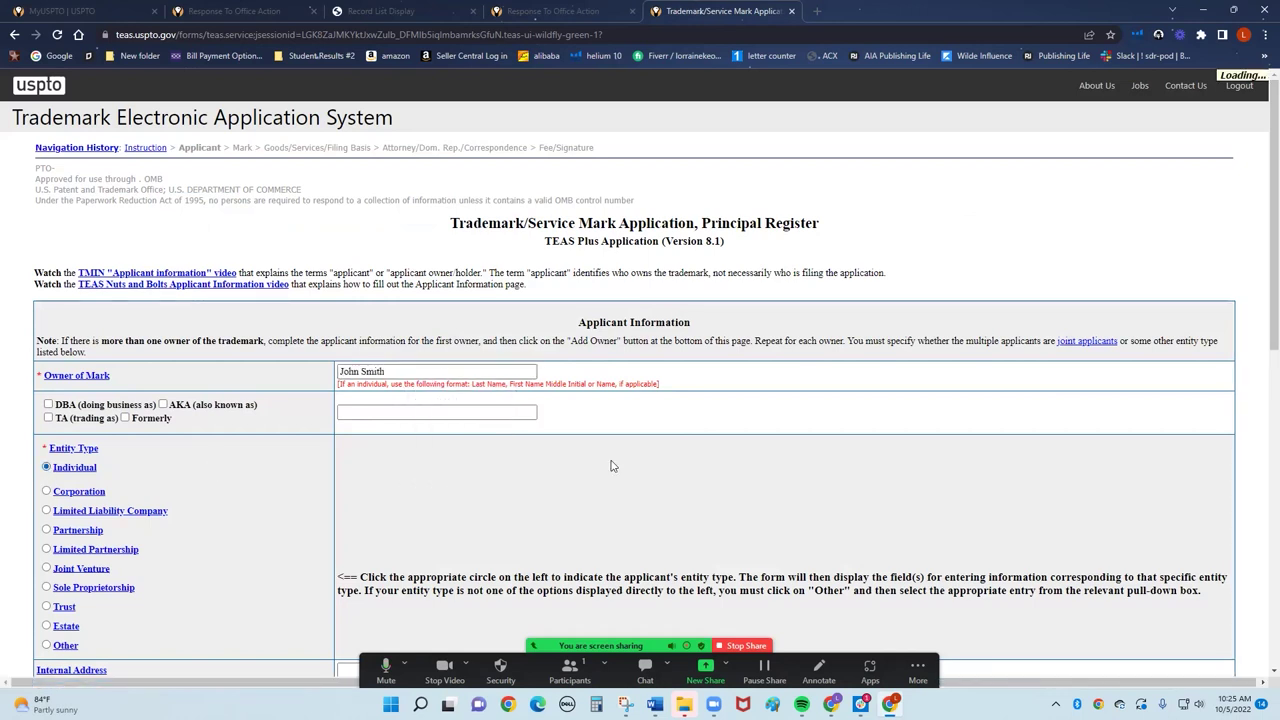
# Add Huffernicks as the owner's doing-business-as name.
pyautogui.scroll(2, 423, 409)
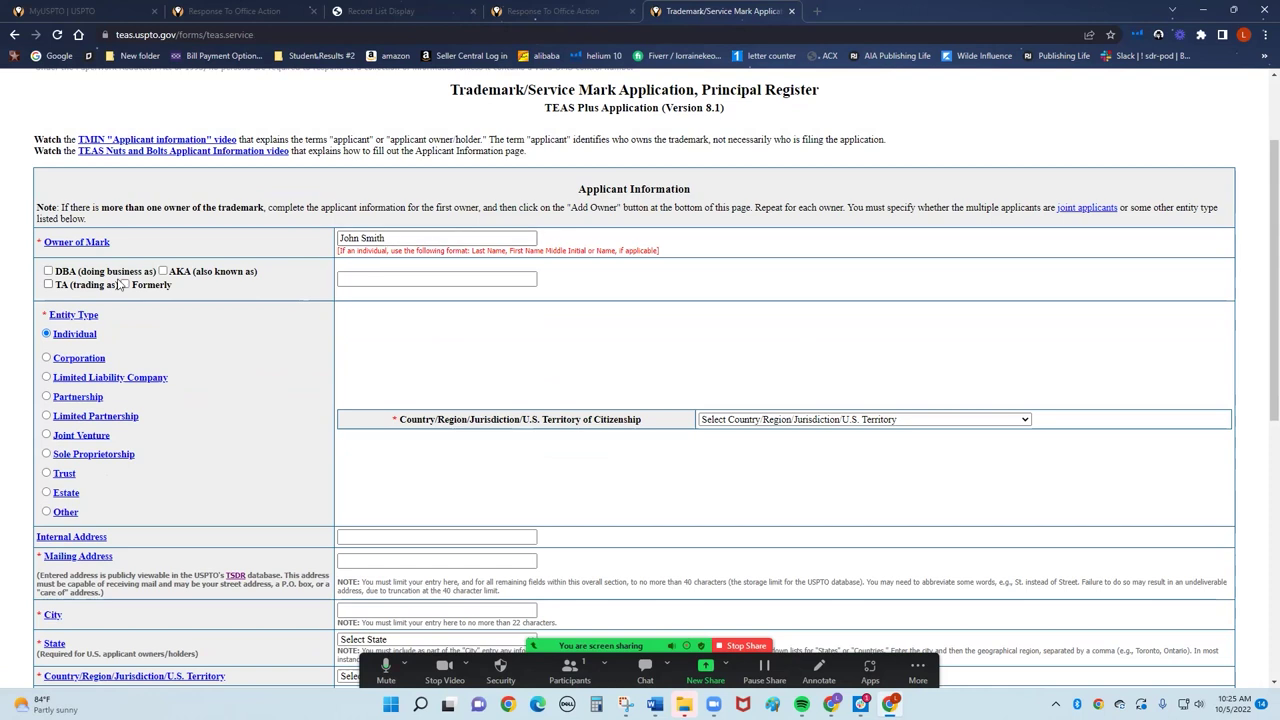
pyautogui.click(49, 271)
pyautogui.click(392, 278)
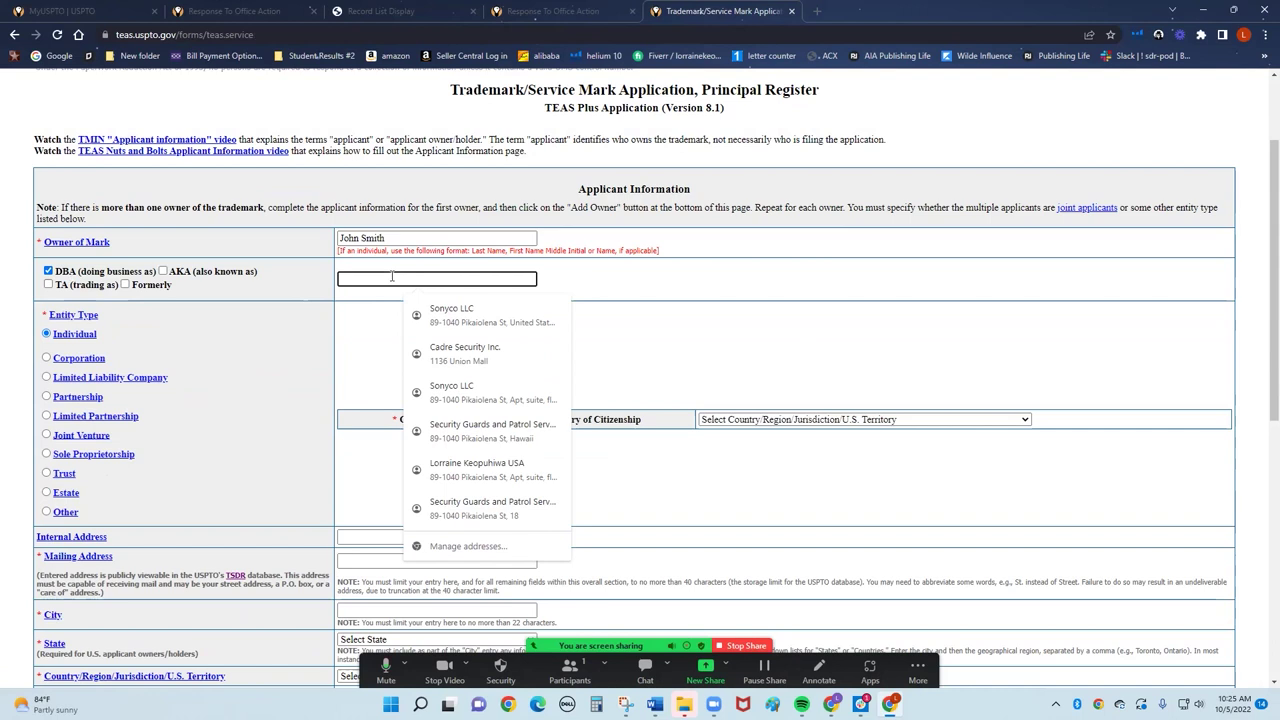
pyautogui.write('Huffernicks')
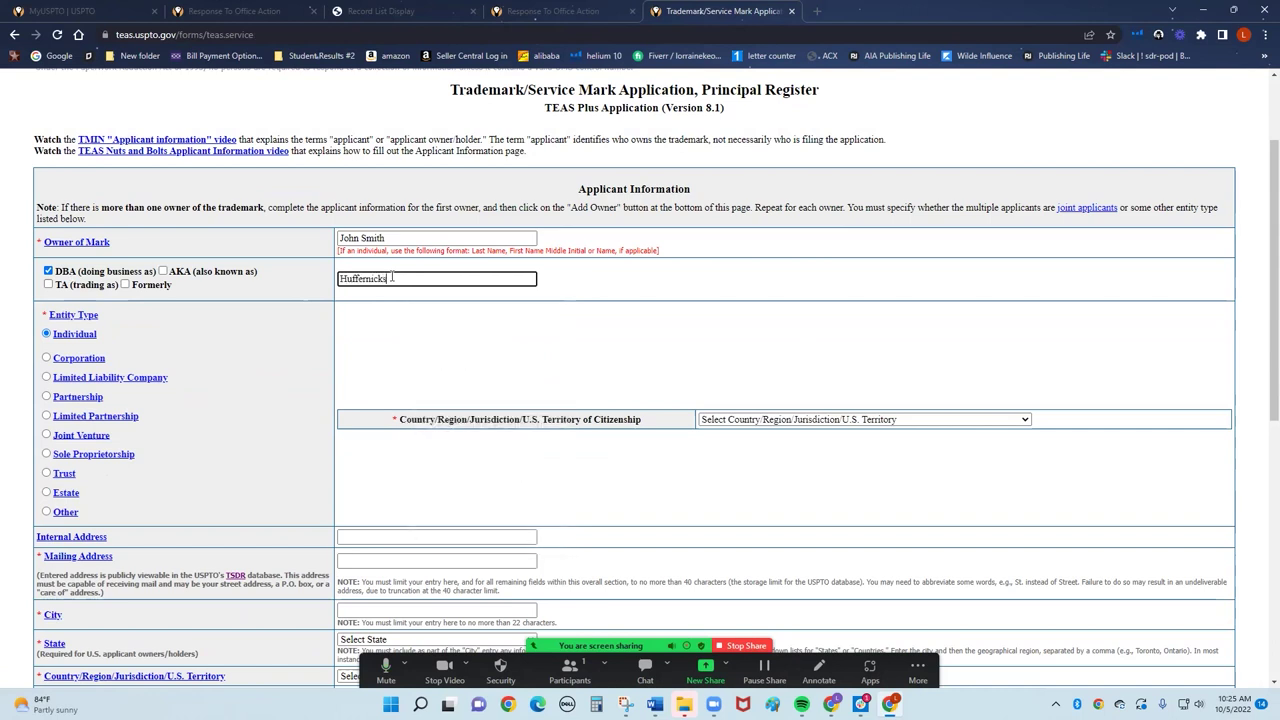
pyautogui.press('Tab')
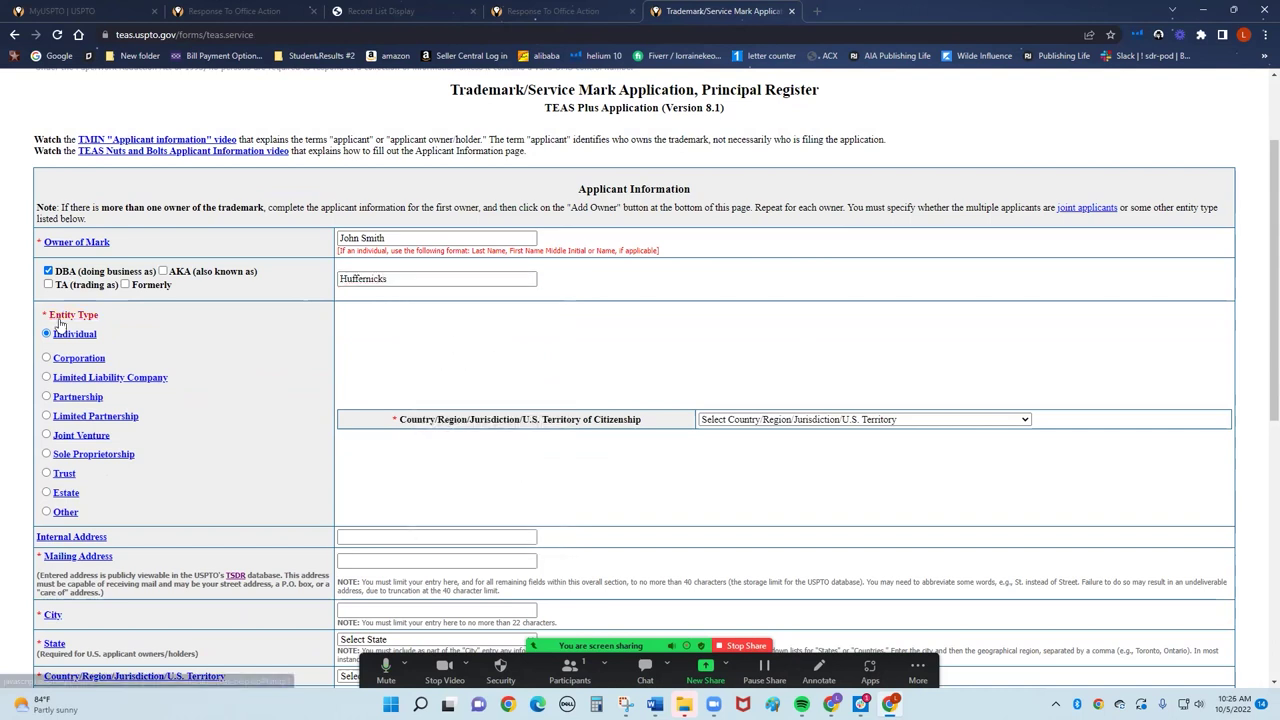
# Change the entity type to limited liability company, organized in Wyoming.
pyautogui.click(46, 378)
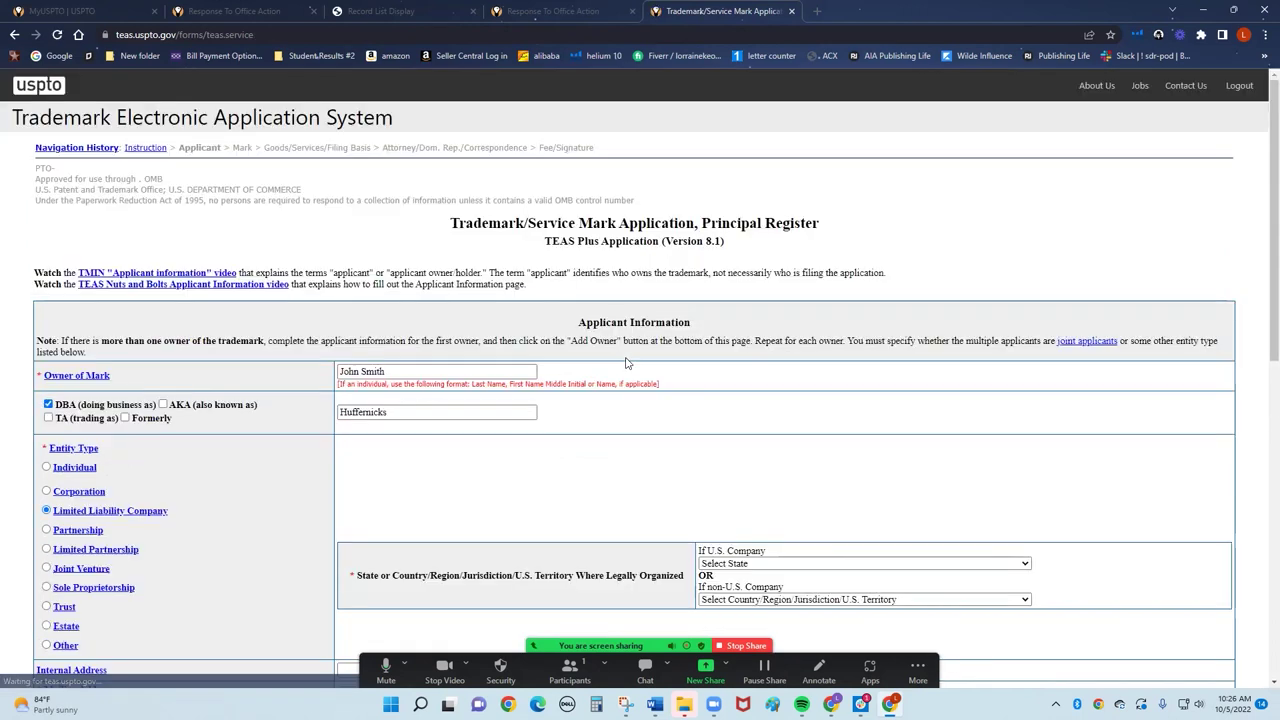
pyautogui.scroll(-2, 848, 398)
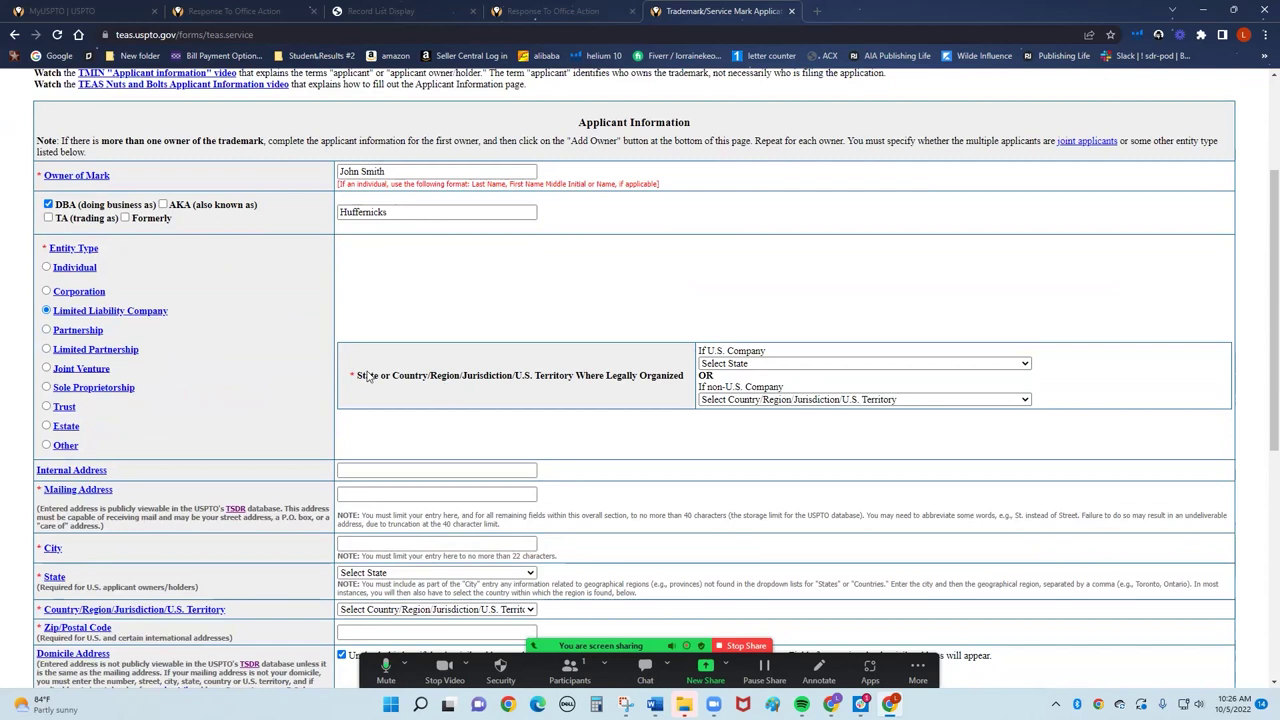
pyautogui.click(1023, 365)
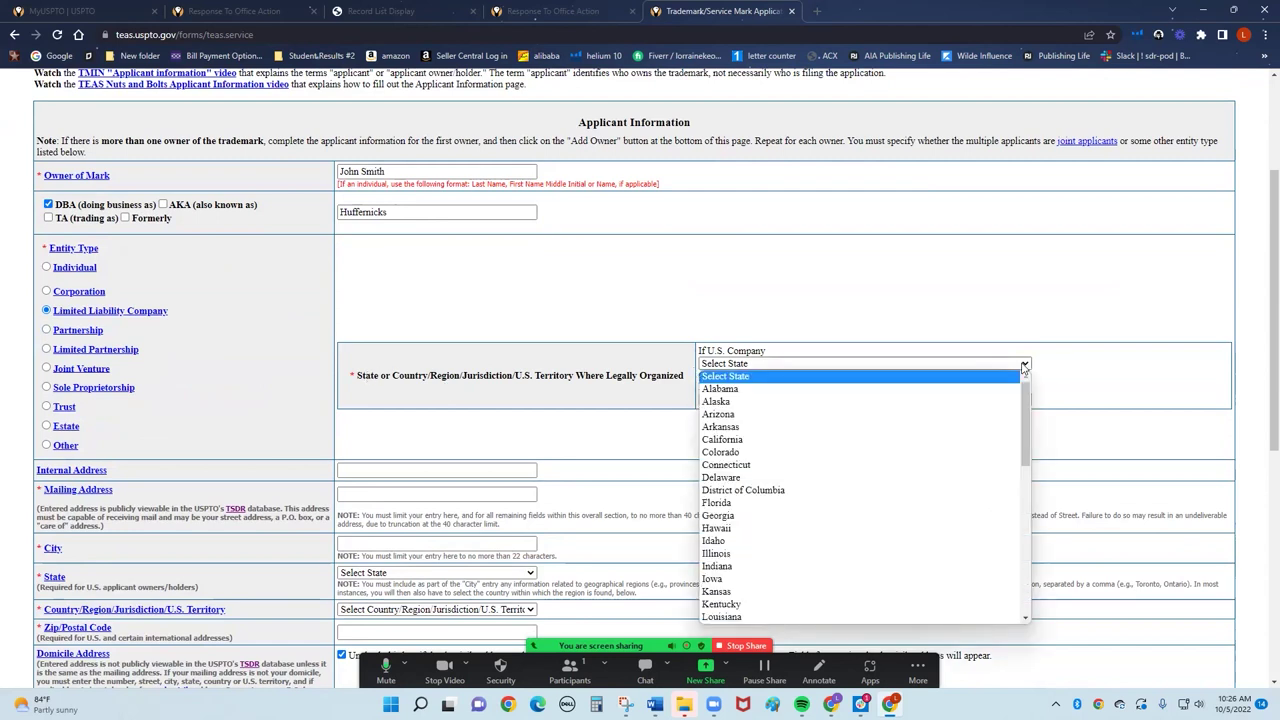
pyautogui.click(943, 441)
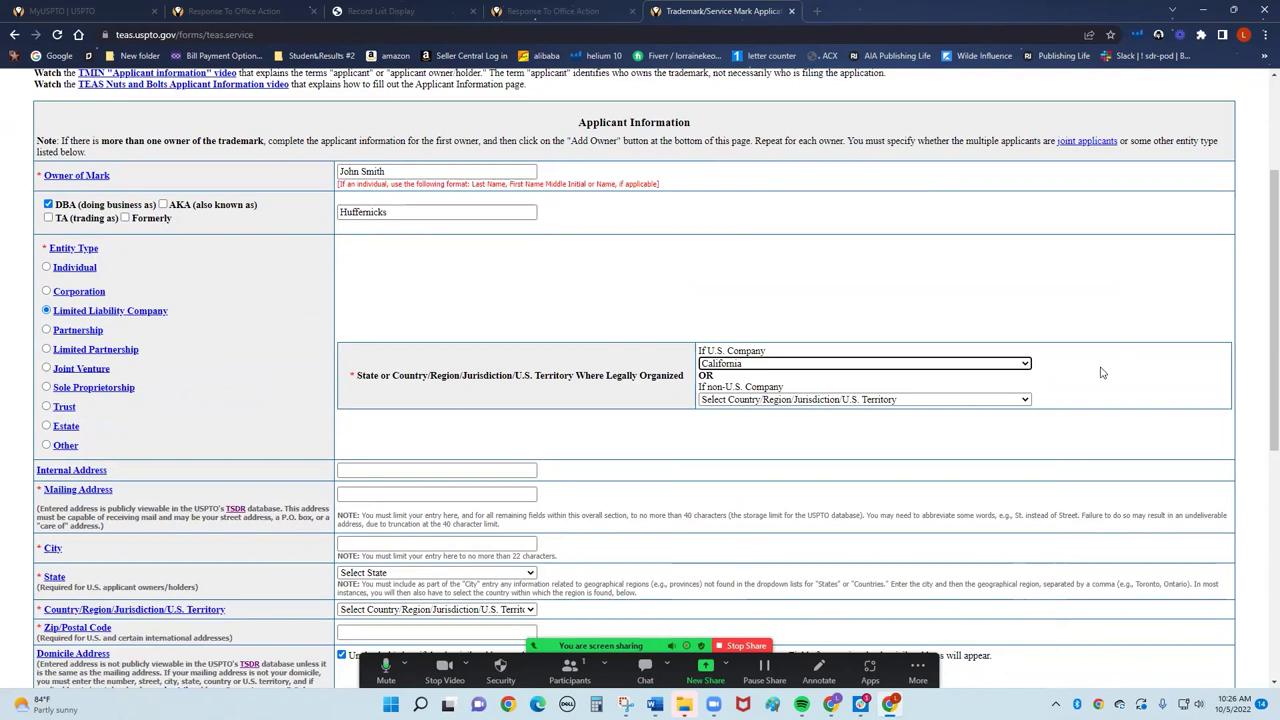
pyautogui.click(1030, 366)
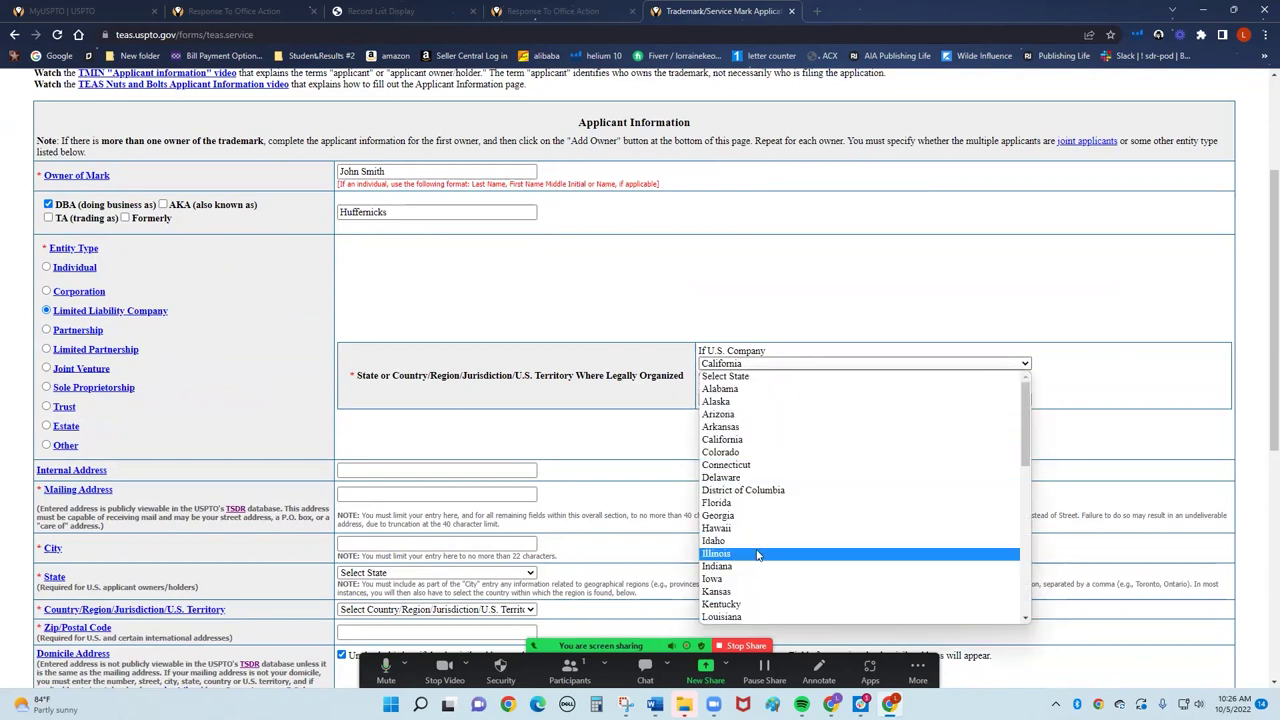
pyautogui.scroll(-10, 760, 555)
pyautogui.click(762, 578)
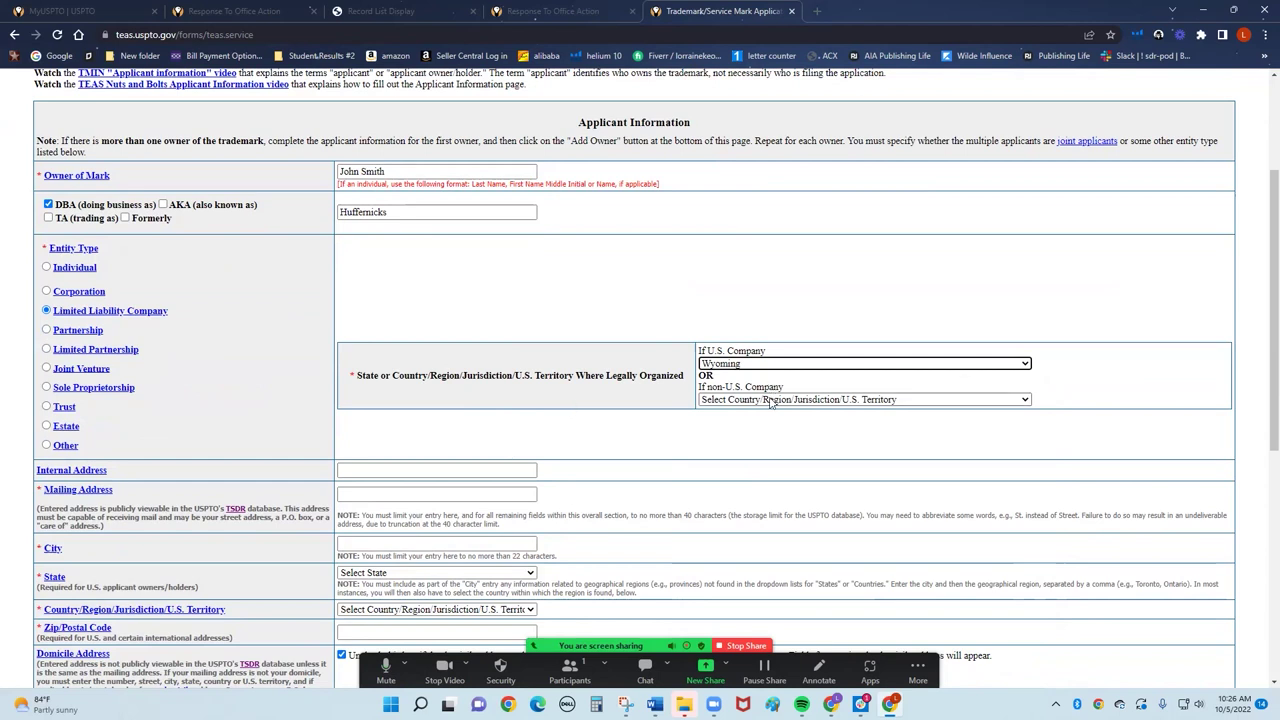
pyautogui.scroll(-3, 568, 300)
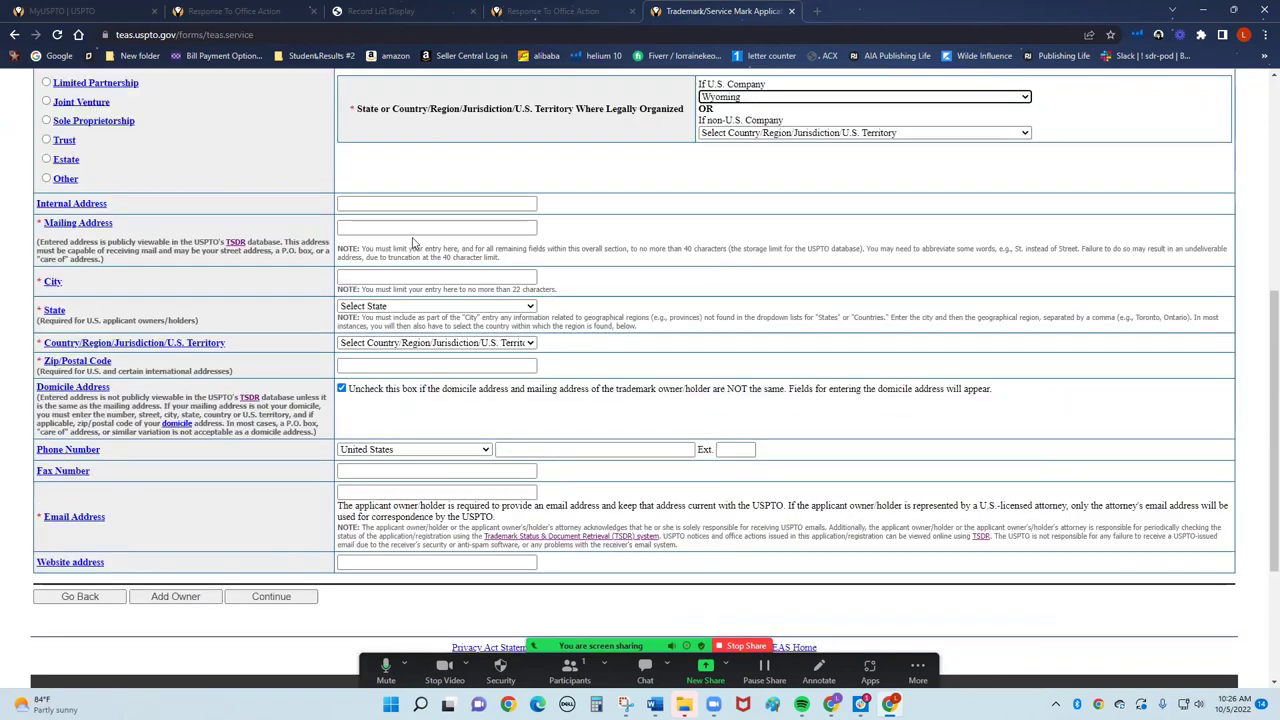
# Enter the applicant's street address, city, state Wyoming and zip code.
pyautogui.click(393, 224)
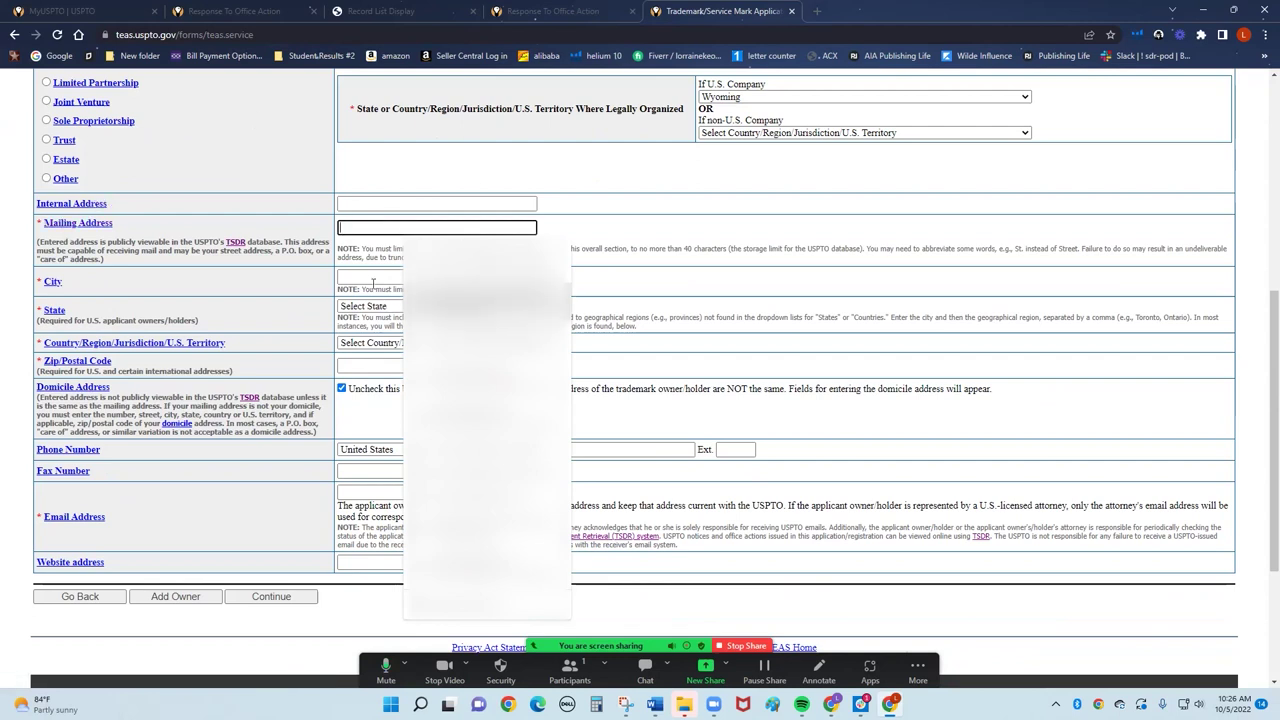
pyautogui.write('12')
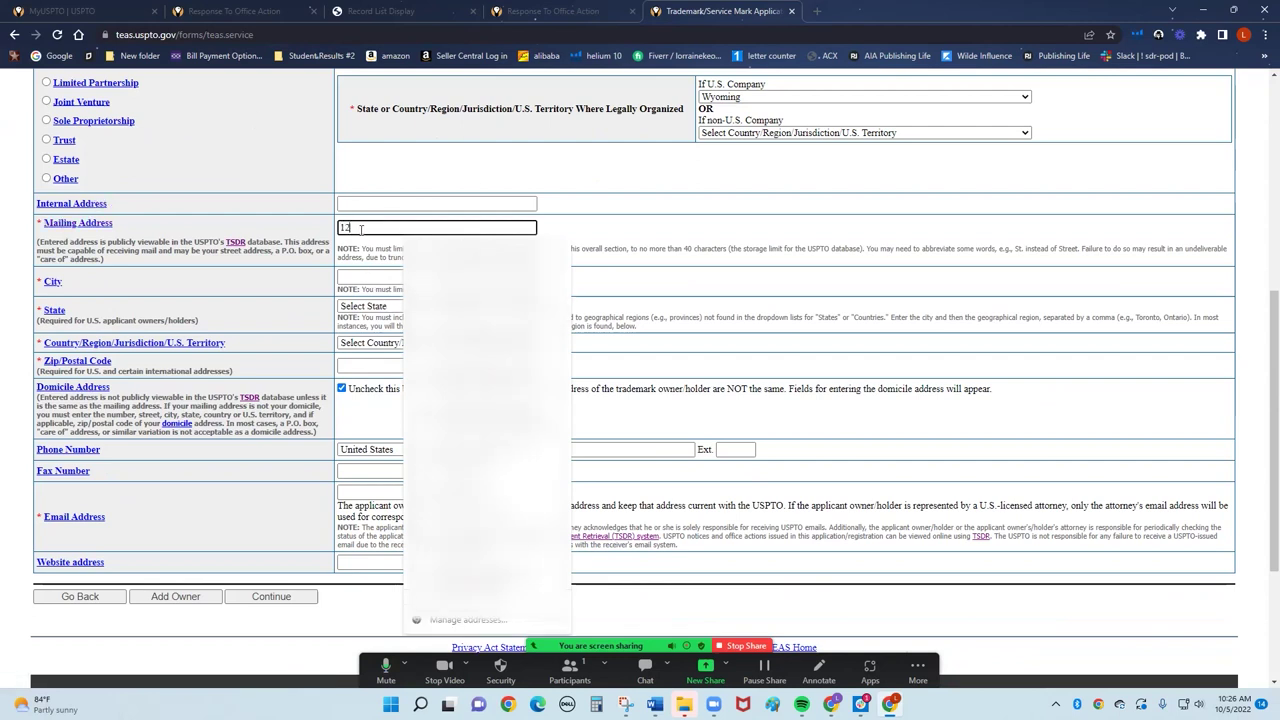
pyautogui.write('3 smart s')
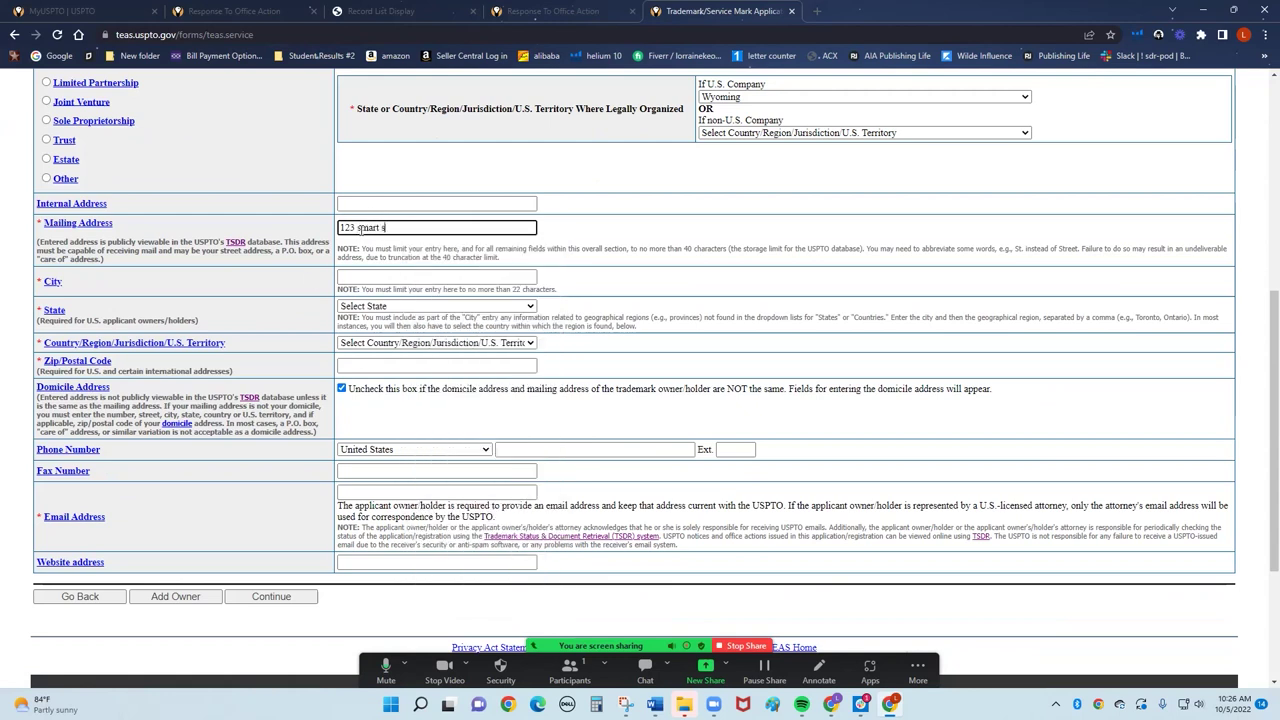
pyautogui.write('treet')
pyautogui.click(375, 277)
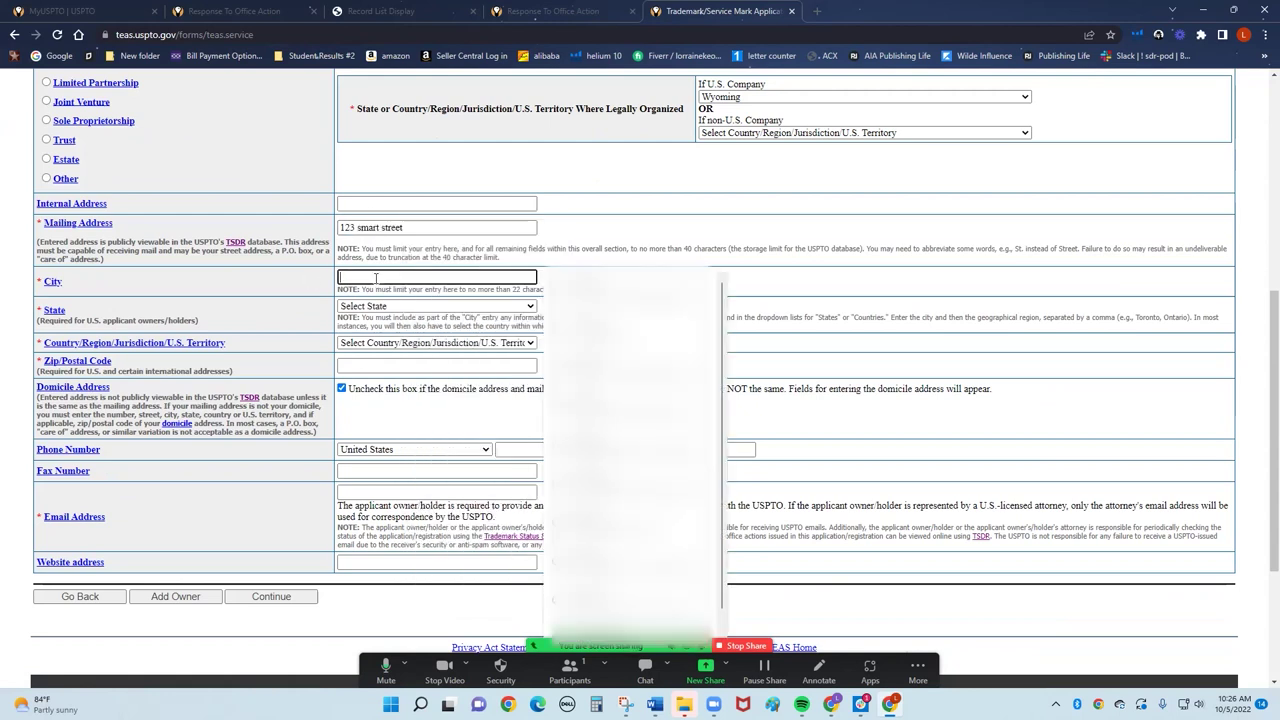
pyautogui.write('Spring')
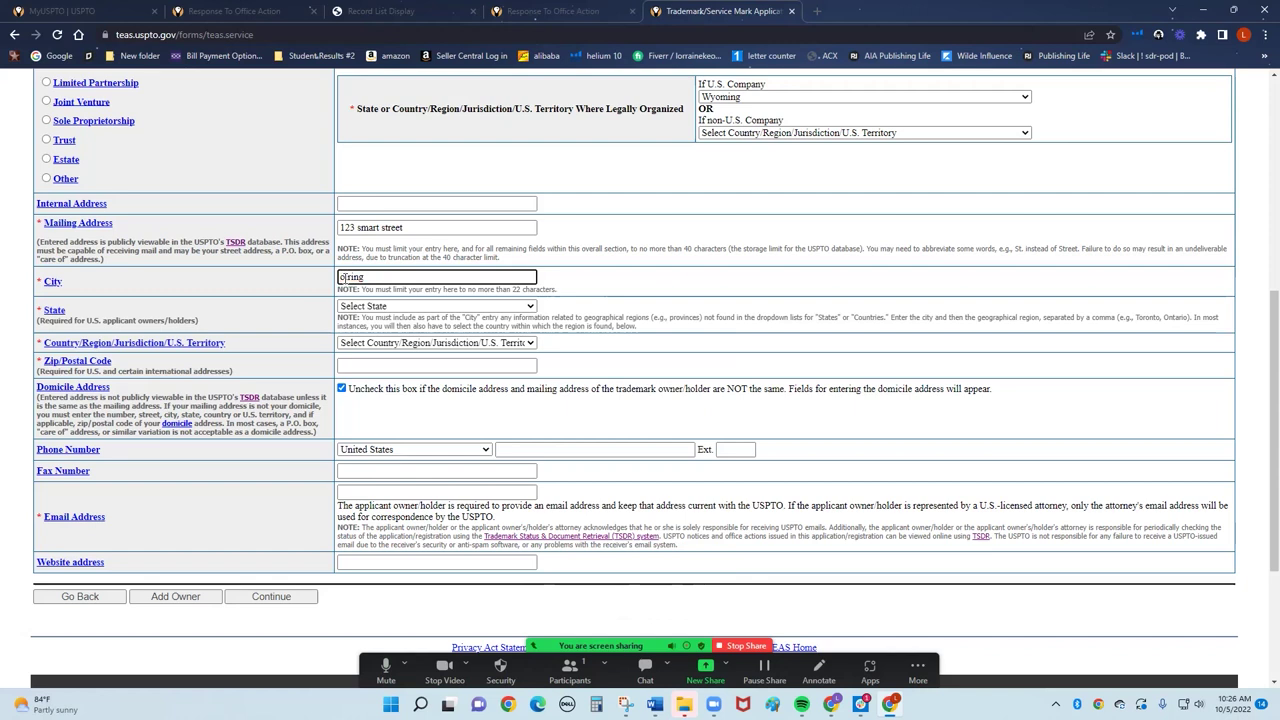
pyautogui.write('B')
pyautogui.click(495, 307)
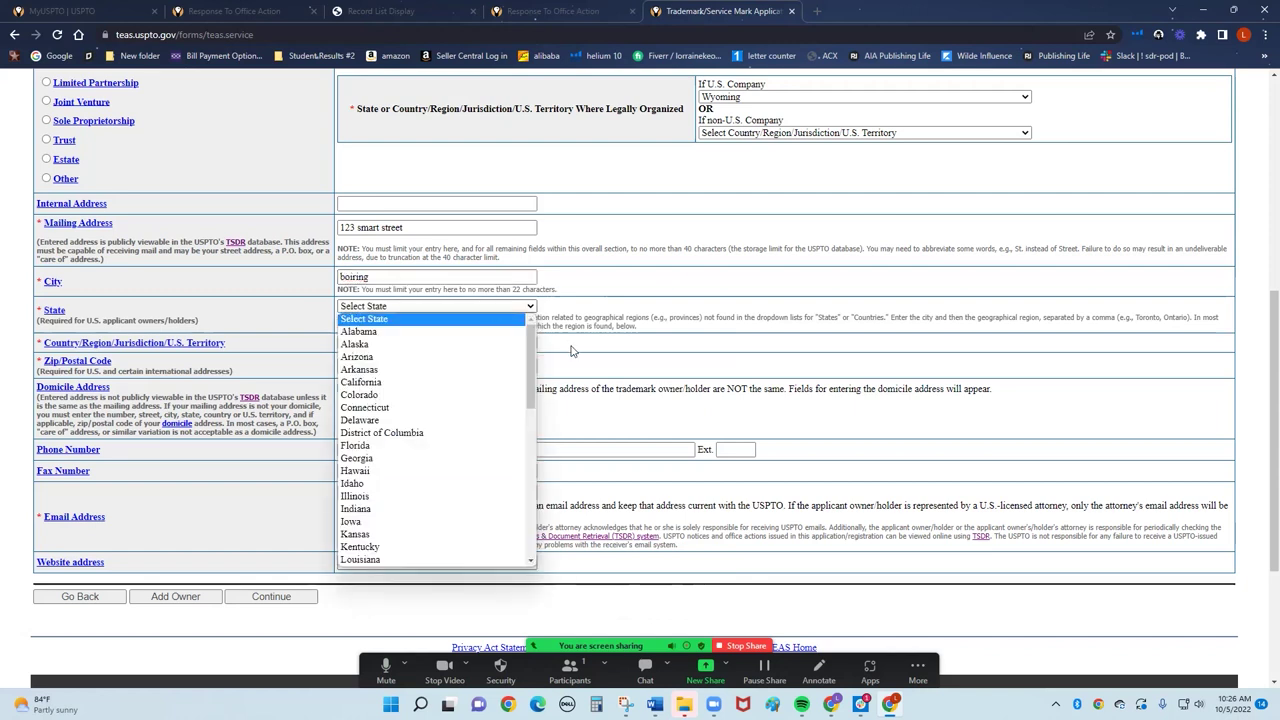
pyautogui.scroll(-5, 468, 385)
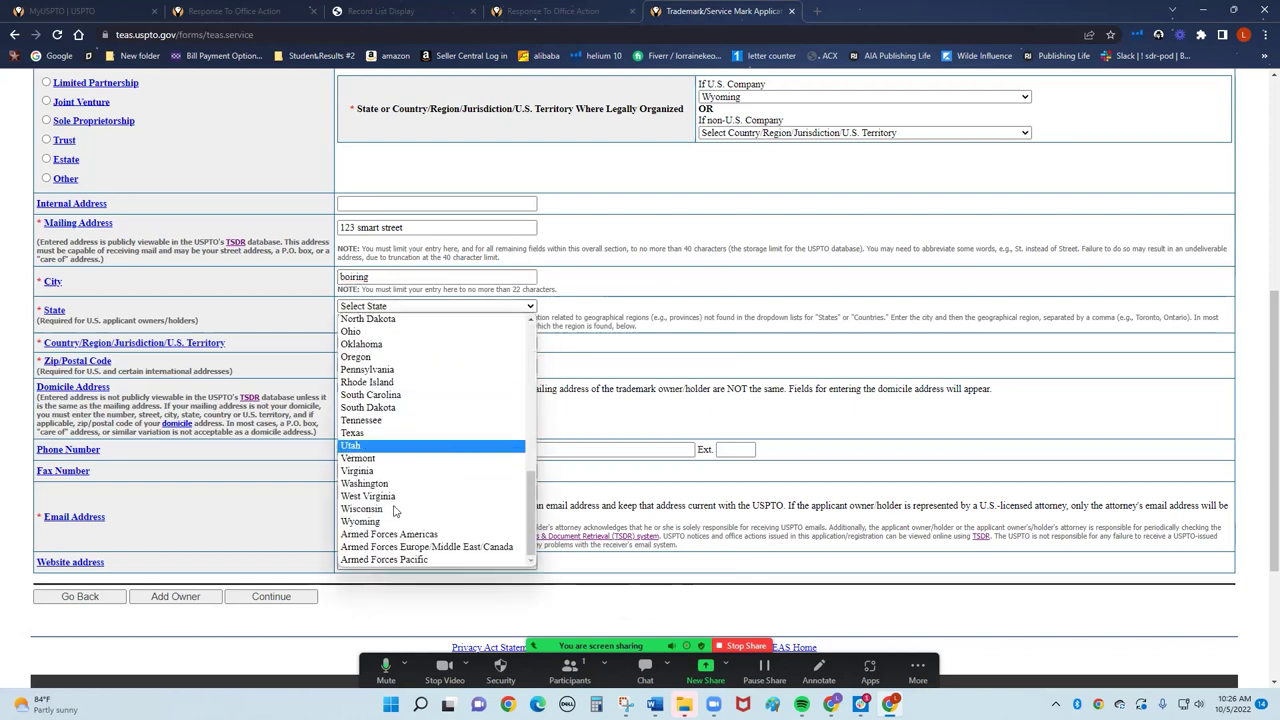
pyautogui.click(424, 522)
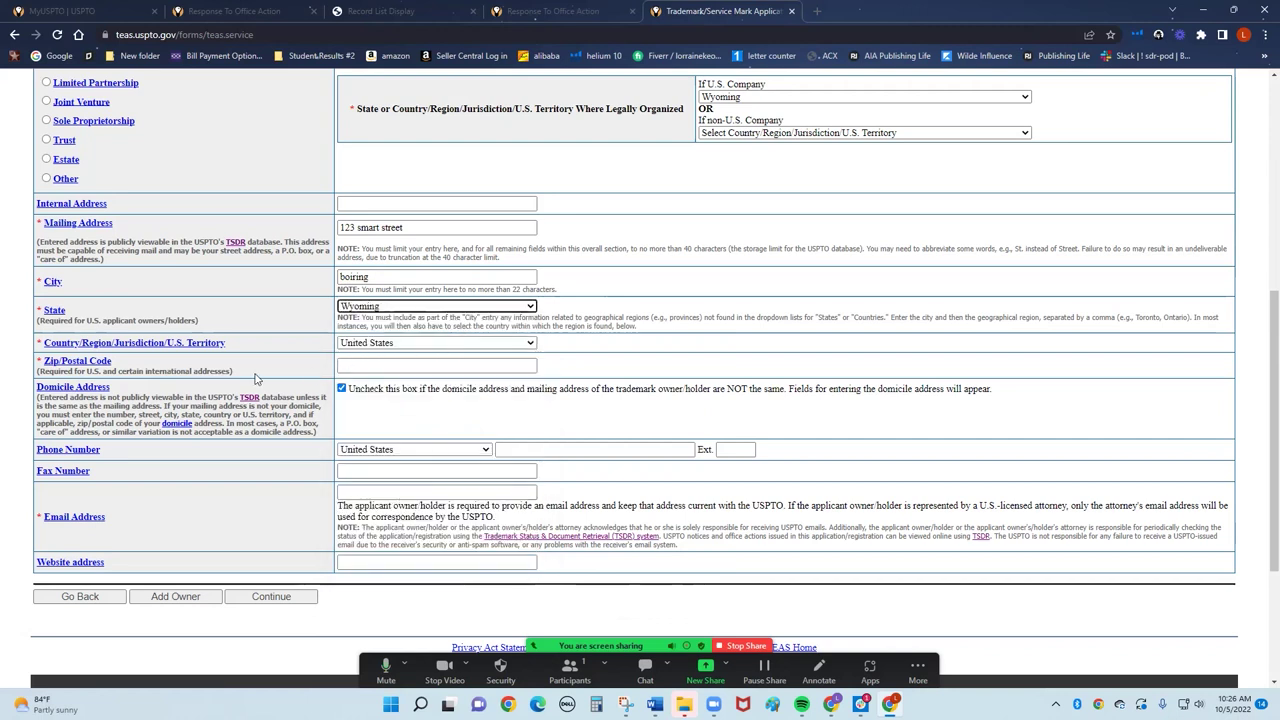
pyautogui.click(409, 366)
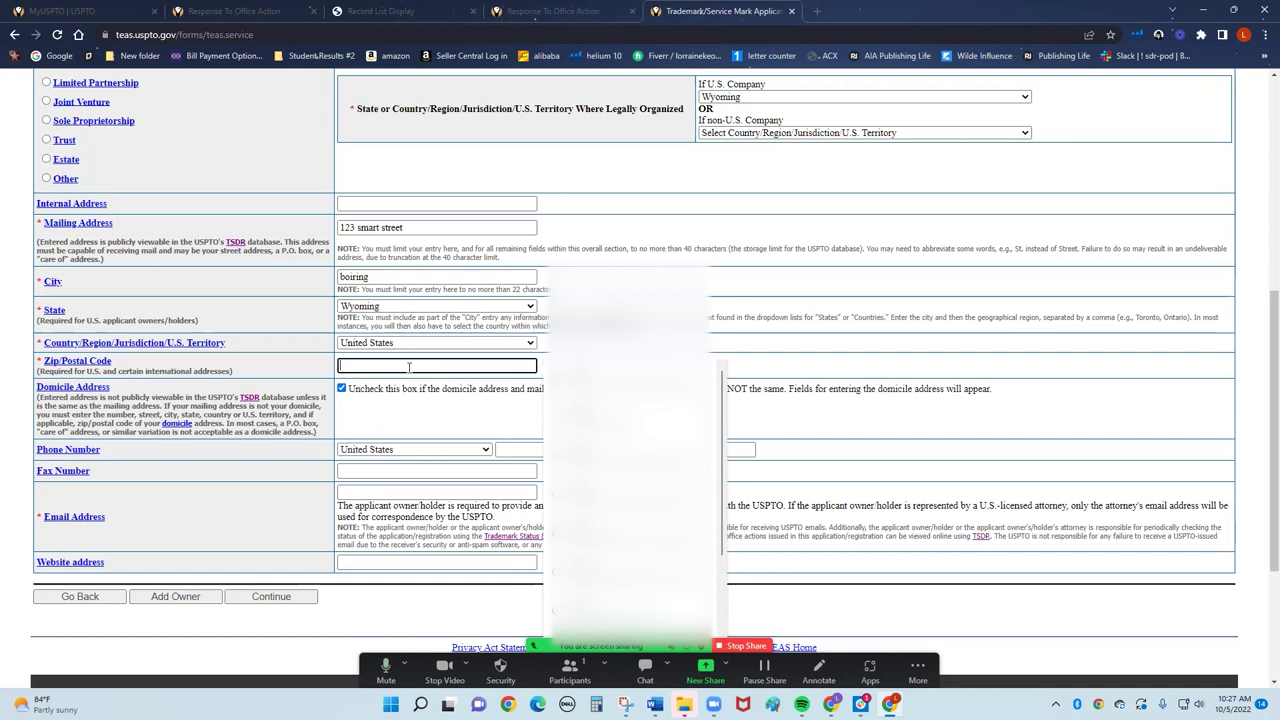
pyautogui.write('101')
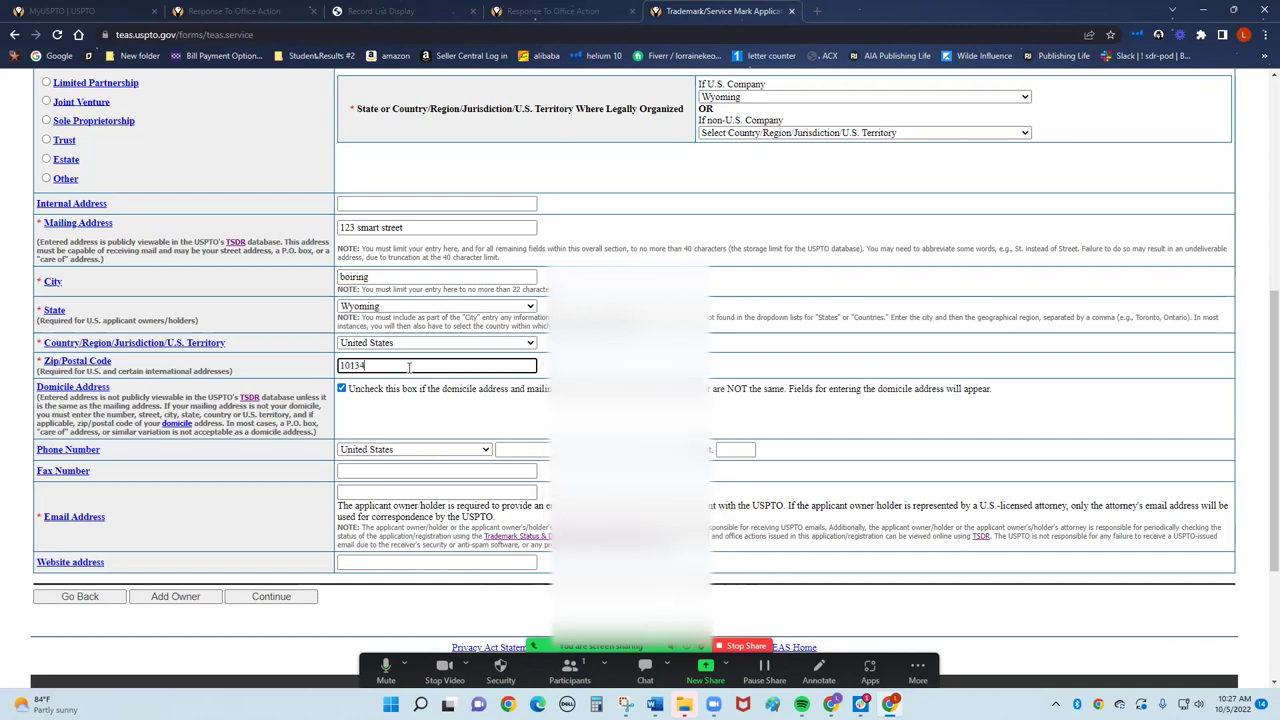
pyautogui.write('34')
pyautogui.click(405, 408)
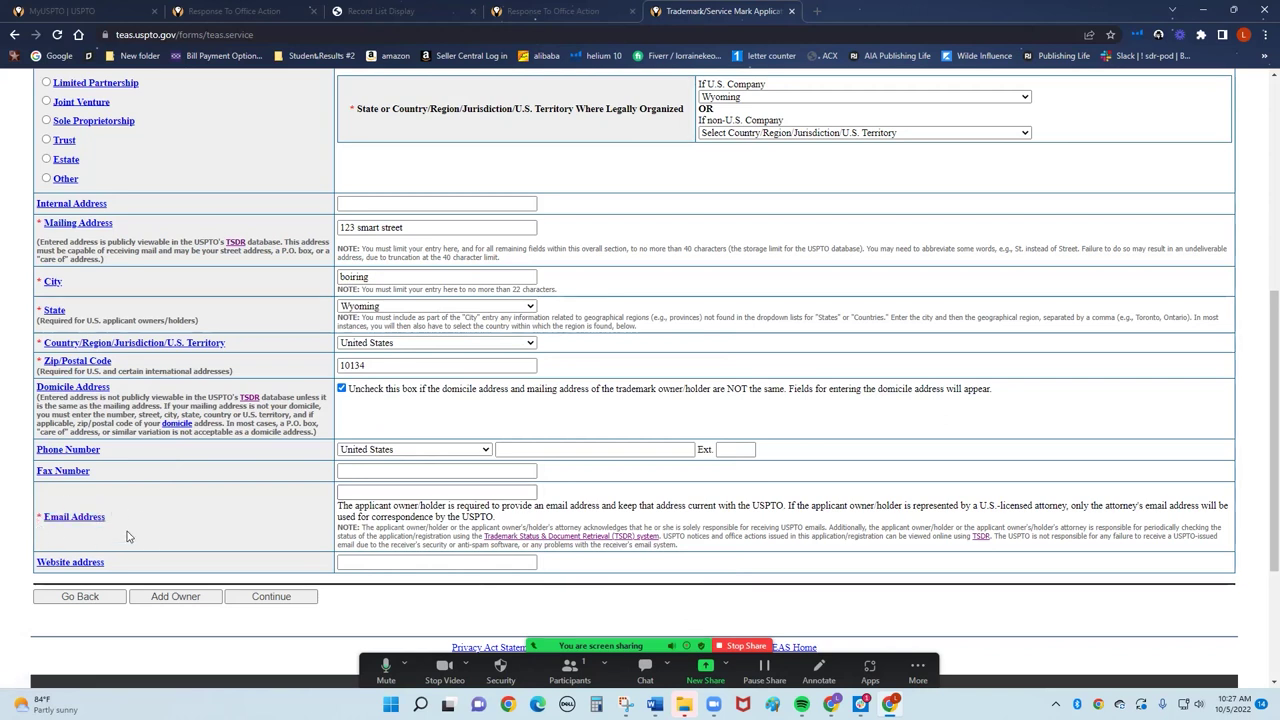
# Fill in the applicant's e-mail address and submit the applicant information.
pyautogui.click(378, 492)
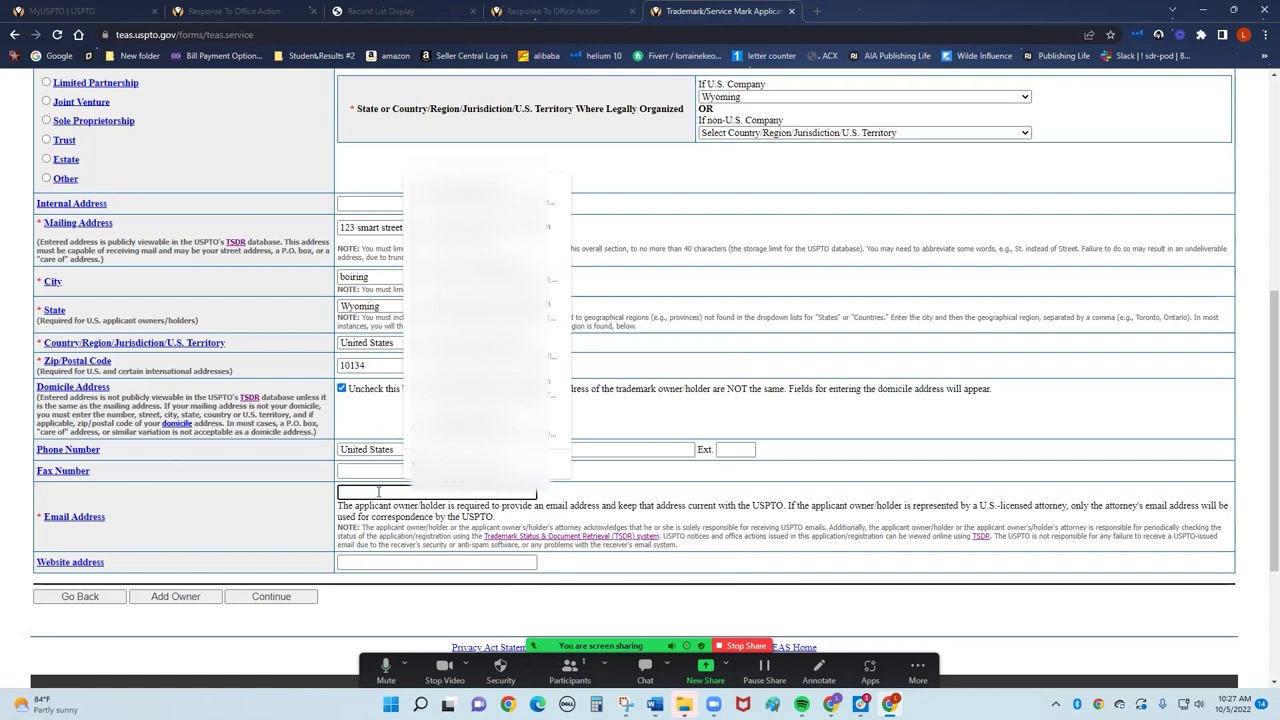
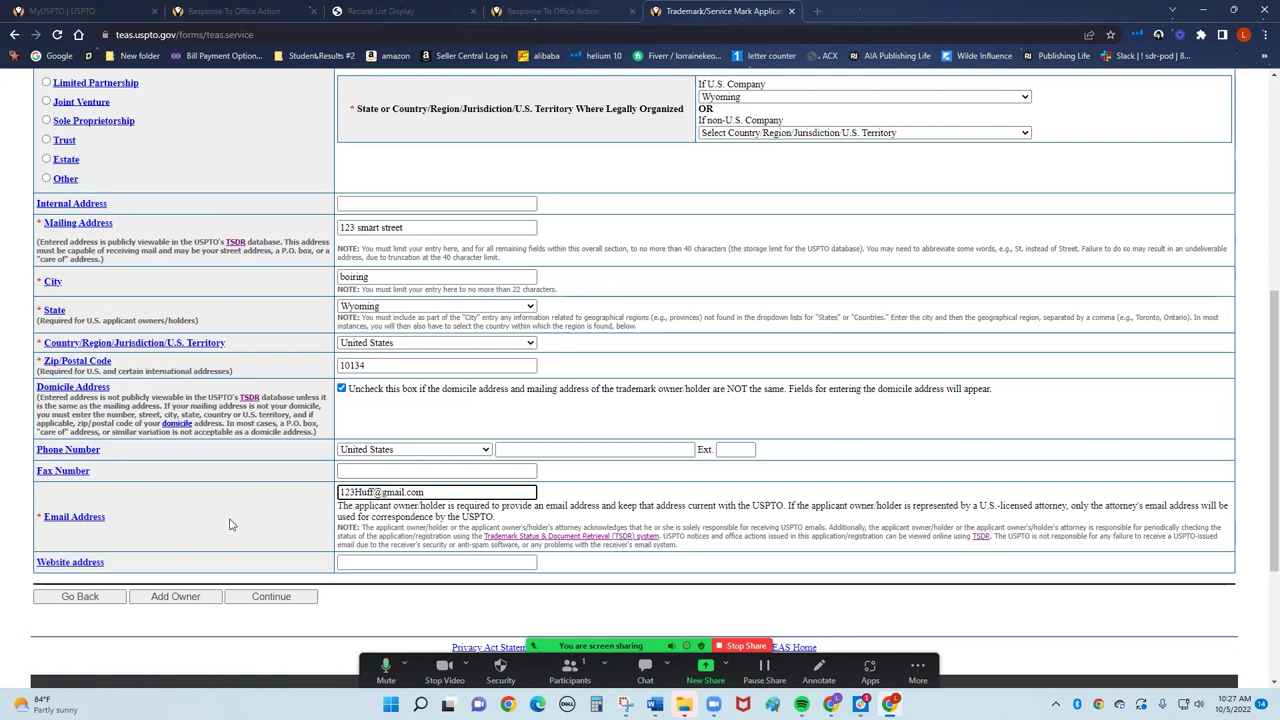
pyautogui.click(280, 598)
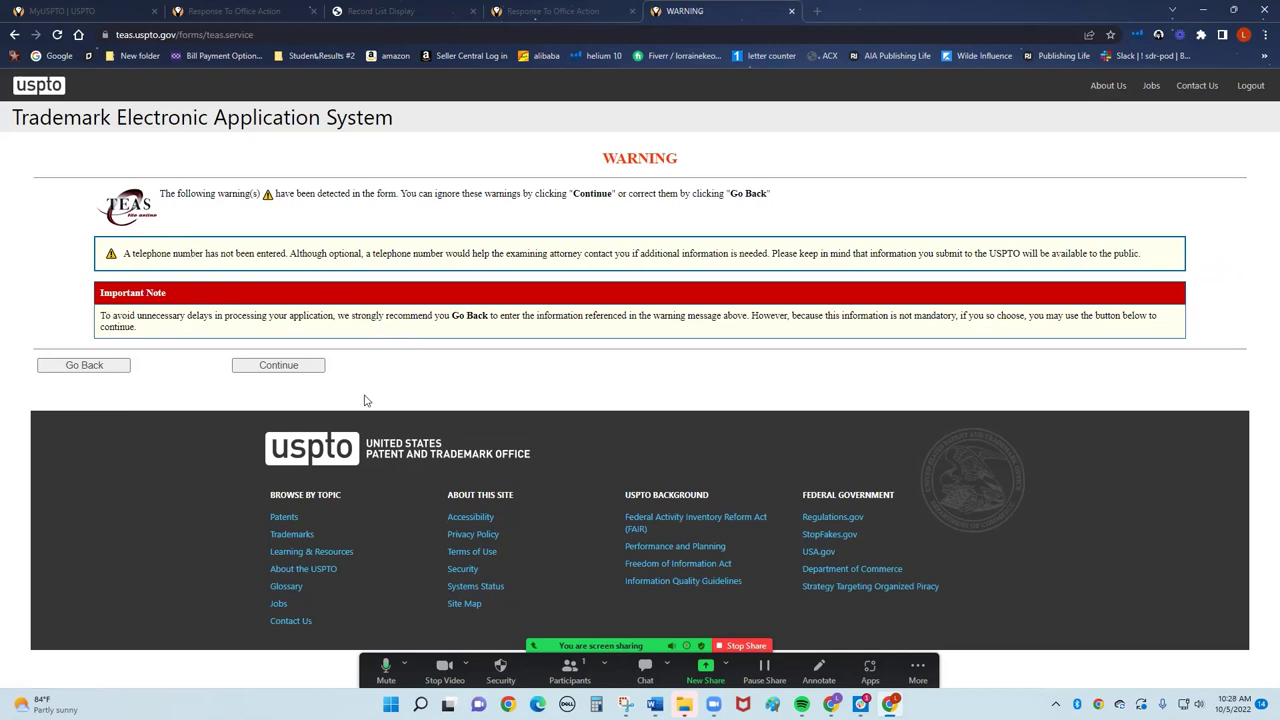
# Go back to add the missing phone number, then resubmit the applicant page.
pyautogui.click(79, 369)
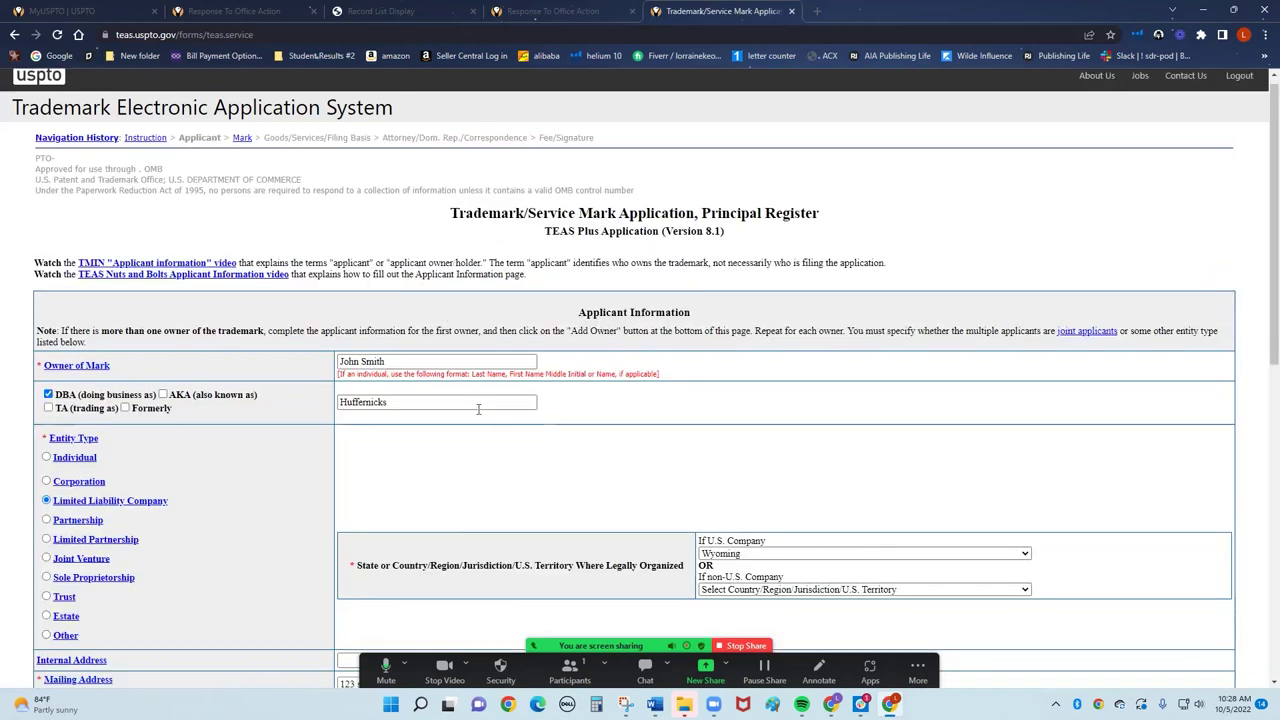
pyautogui.scroll(-5, 467, 463)
pyautogui.scroll(-2, 478, 404)
pyautogui.scroll(1, 370, 390)
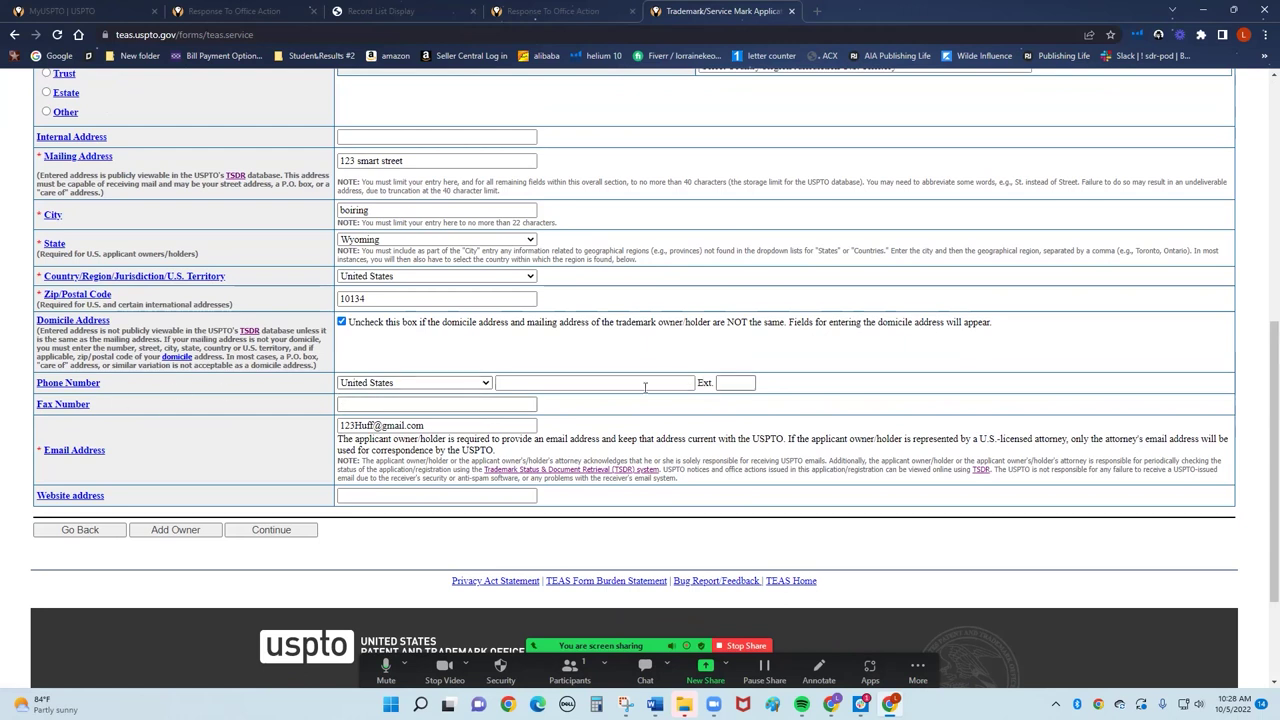
pyautogui.click(595, 383)
pyautogui.hotkey('ctrl', 'v')
pyautogui.press('Return')
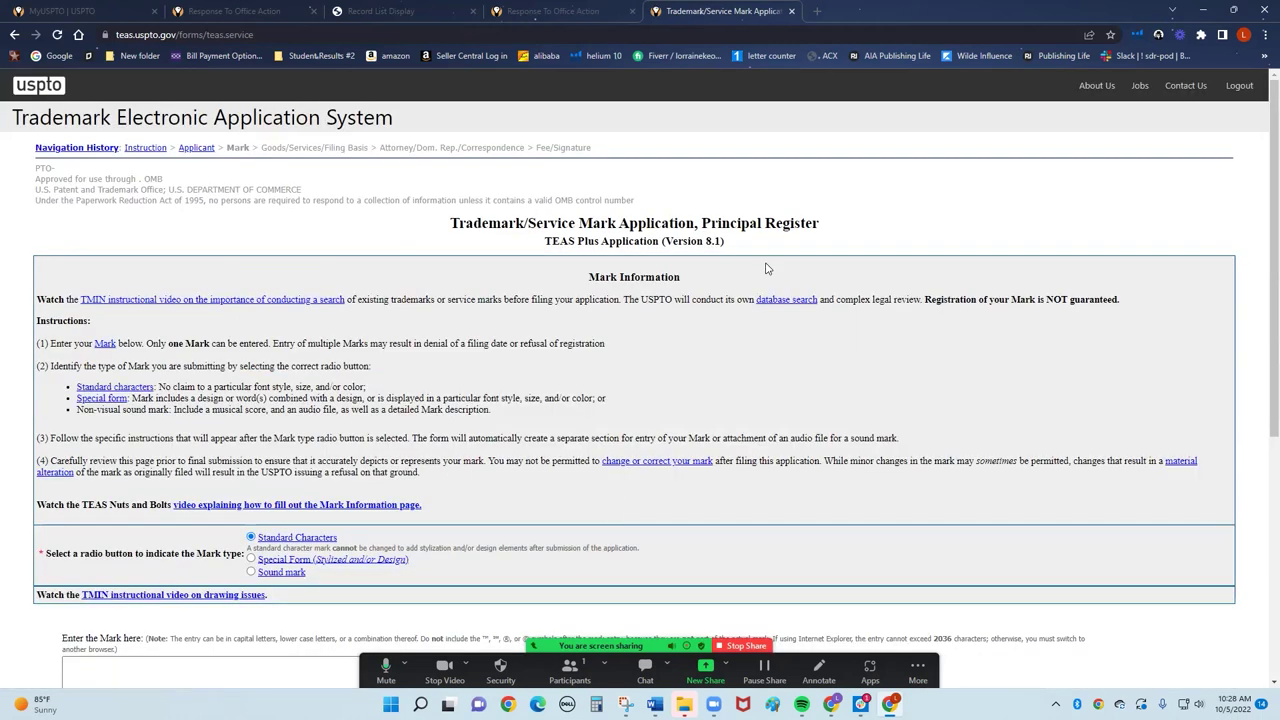
# Type HUFFERNICKS as the standard-character mark and continue to goods/services.
pyautogui.scroll(-2, 480, 300)
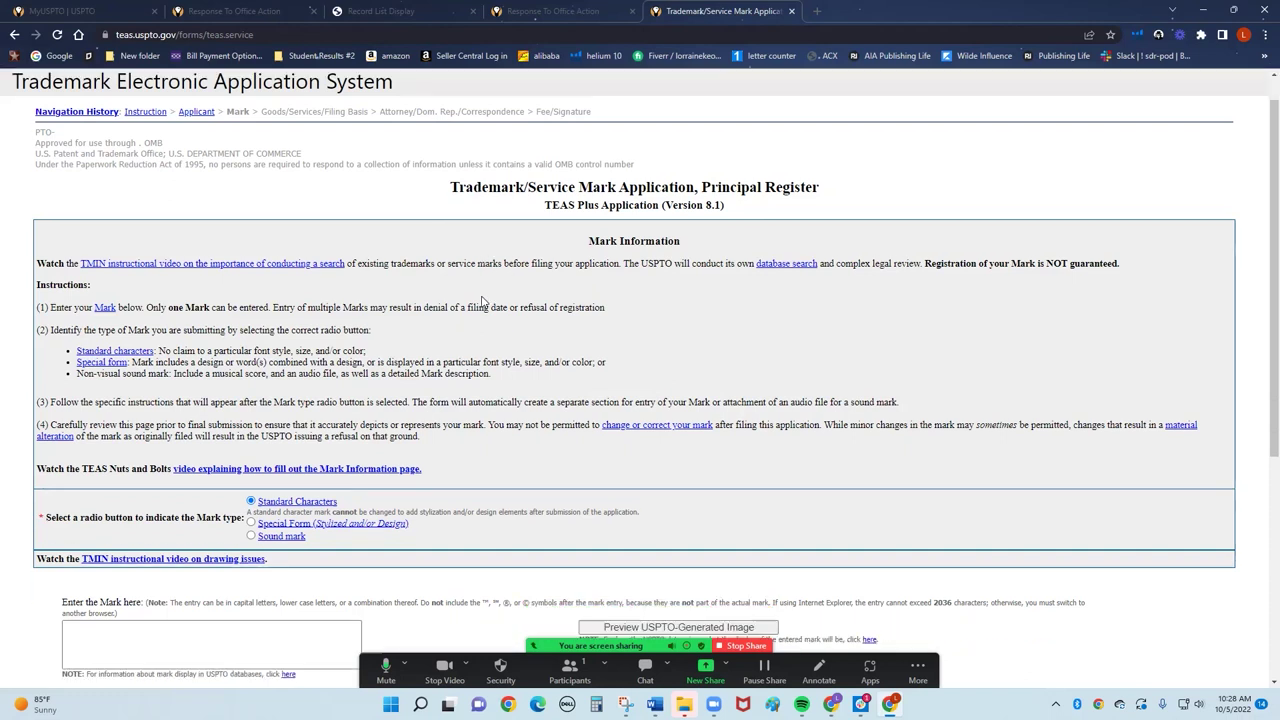
pyautogui.click(153, 469)
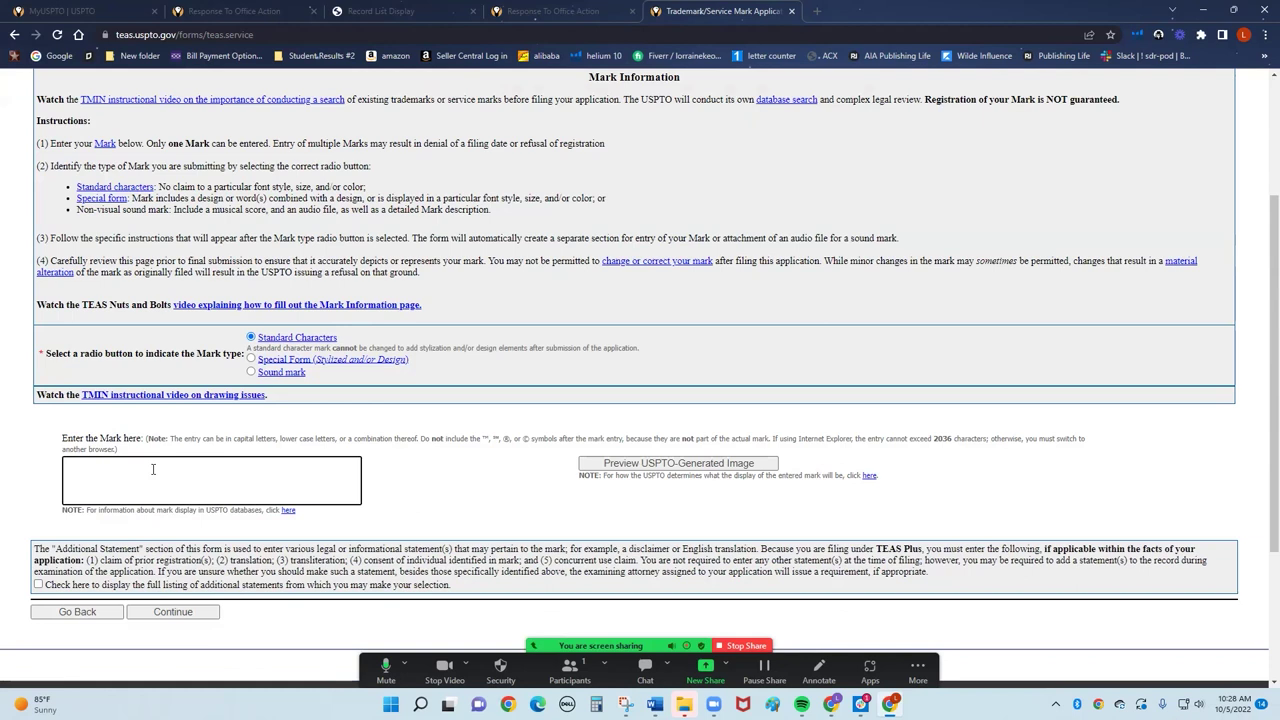
pyautogui.write('HUFFERNICKS')
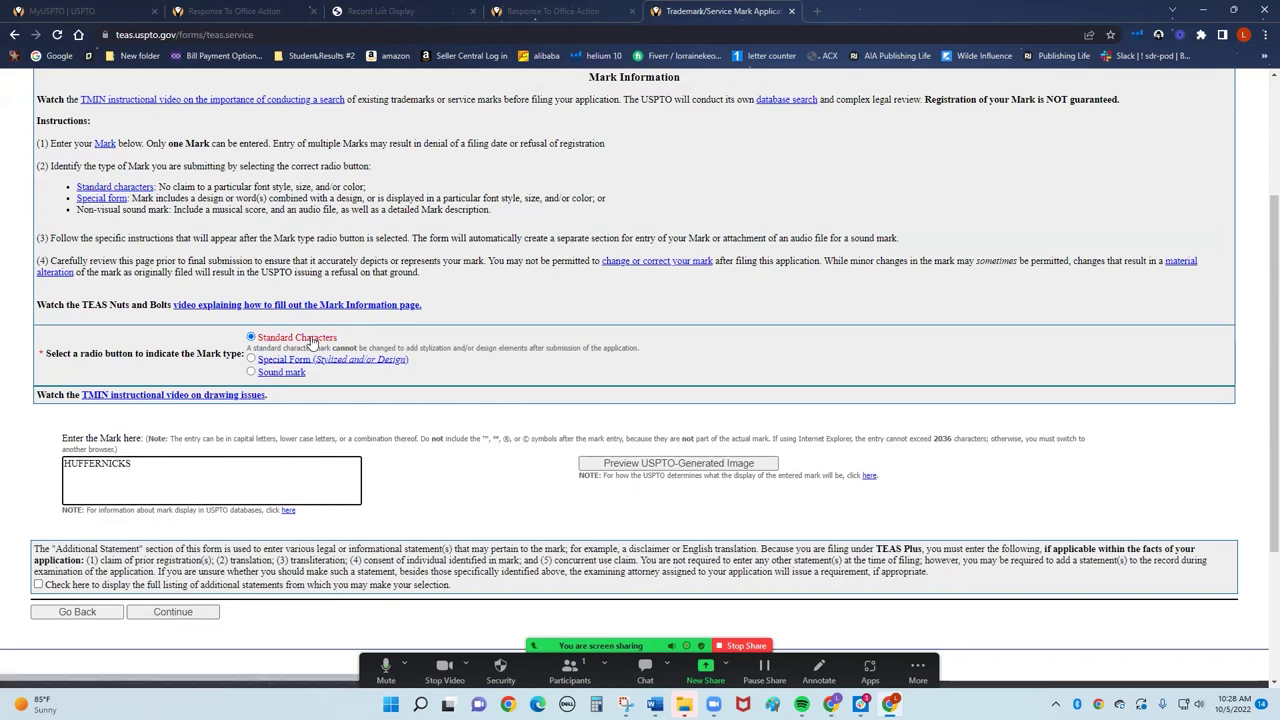
pyautogui.click(172, 611)
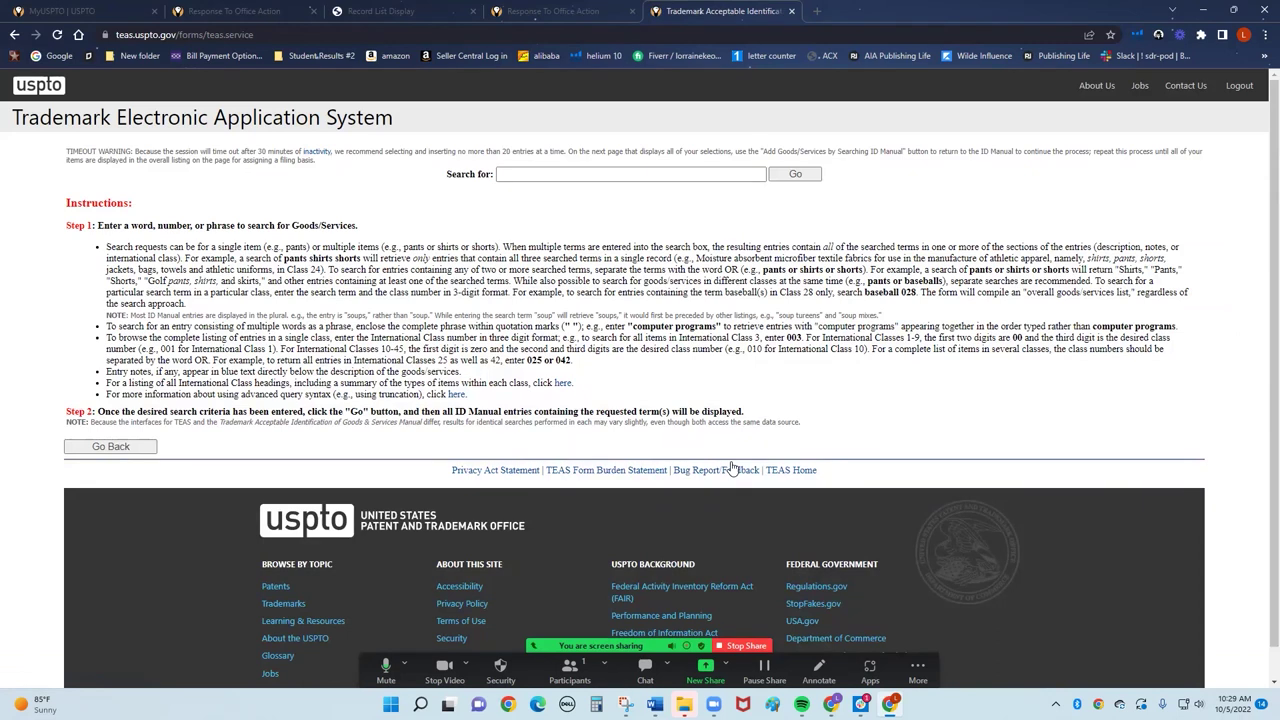
# Search the ID Manual for 'sunglasses'.
pyautogui.click(607, 174)
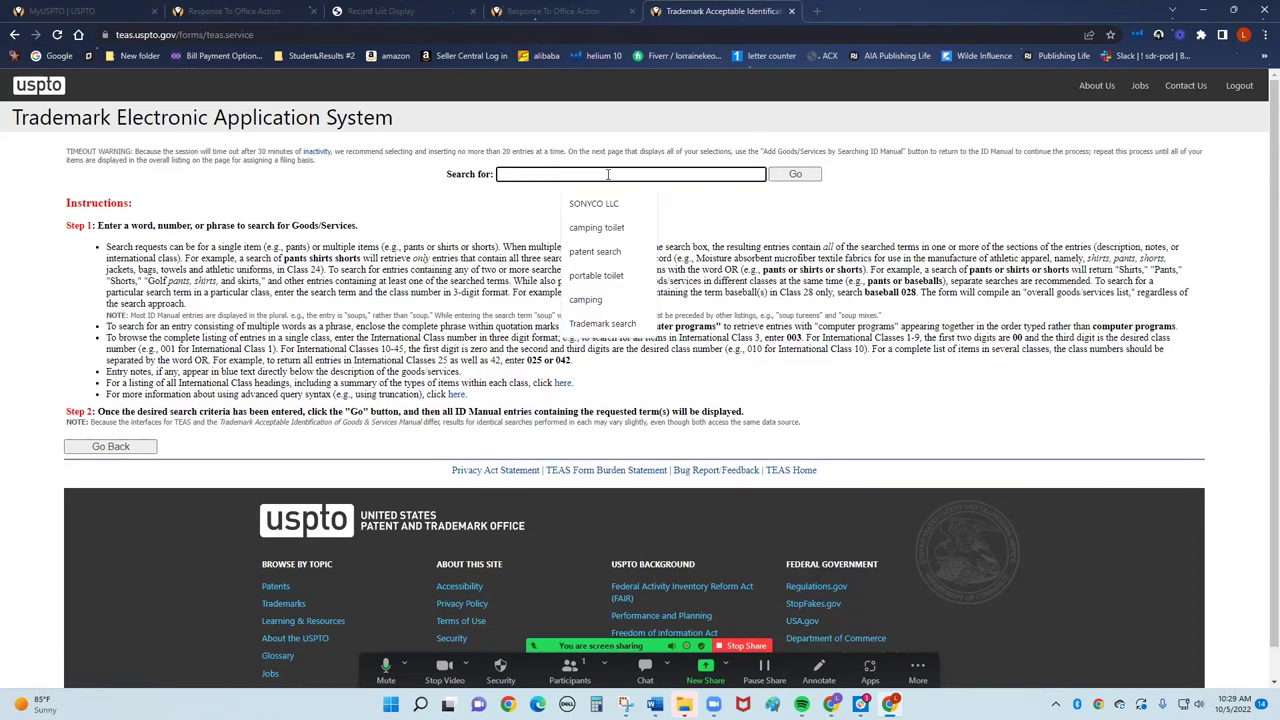
pyautogui.write('sunglasses')
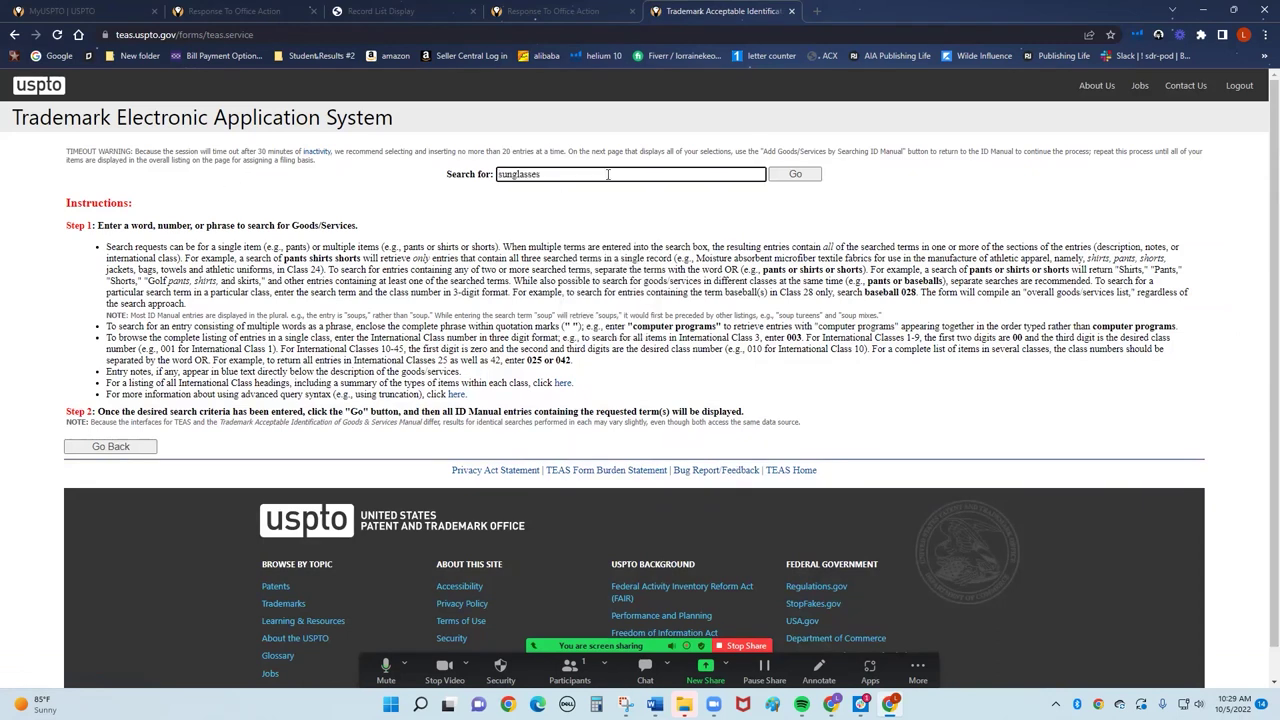
pyautogui.click(803, 178)
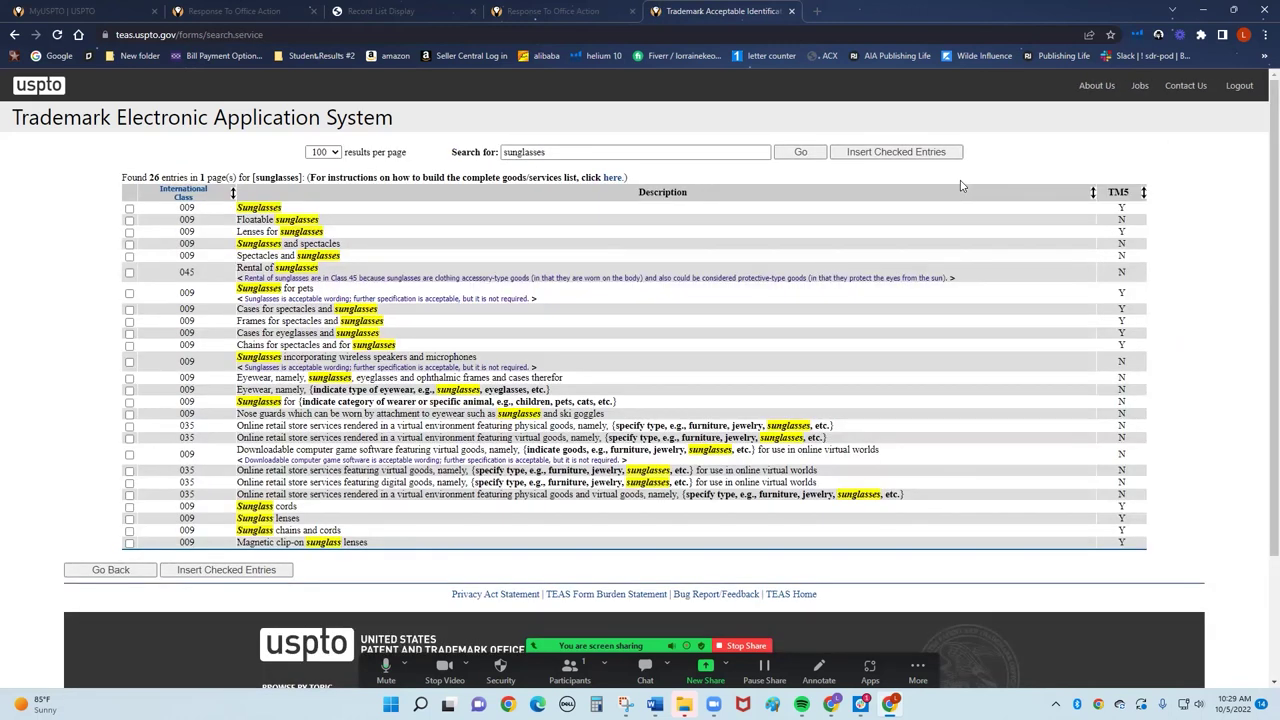
# Check about twenty class 009 entries, including sunglasses, lenses, cases, frames, chains, cords and nose guards.
pyautogui.click(129, 209)
pyautogui.click(129, 220)
pyautogui.click(129, 232)
pyautogui.click(129, 244)
pyautogui.click(129, 256)
pyautogui.click(129, 293)
pyautogui.click(129, 310)
pyautogui.click(129, 321)
pyautogui.click(129, 333)
pyautogui.click(129, 345)
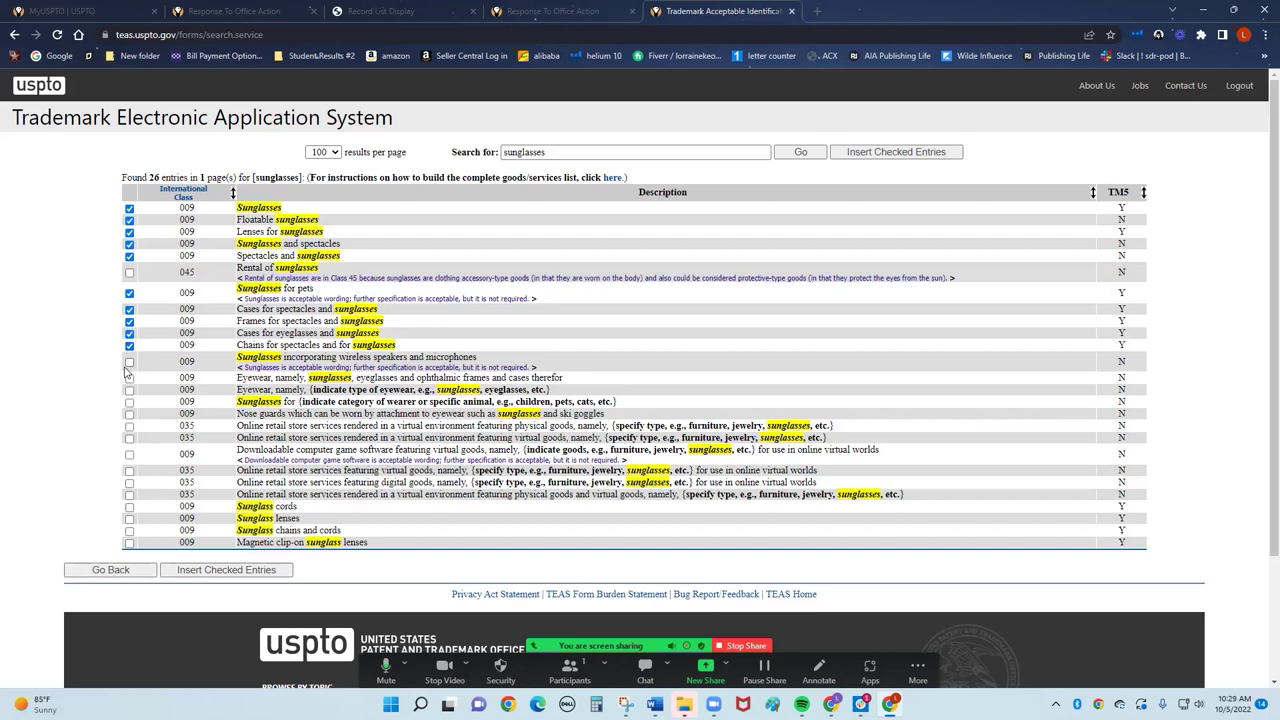
pyautogui.click(129, 361)
pyautogui.click(129, 378)
pyautogui.click(129, 390)
pyautogui.click(129, 402)
pyautogui.click(129, 414)
pyautogui.click(129, 454)
pyautogui.click(129, 507)
pyautogui.click(129, 519)
pyautogui.click(129, 531)
pyautogui.click(129, 543)
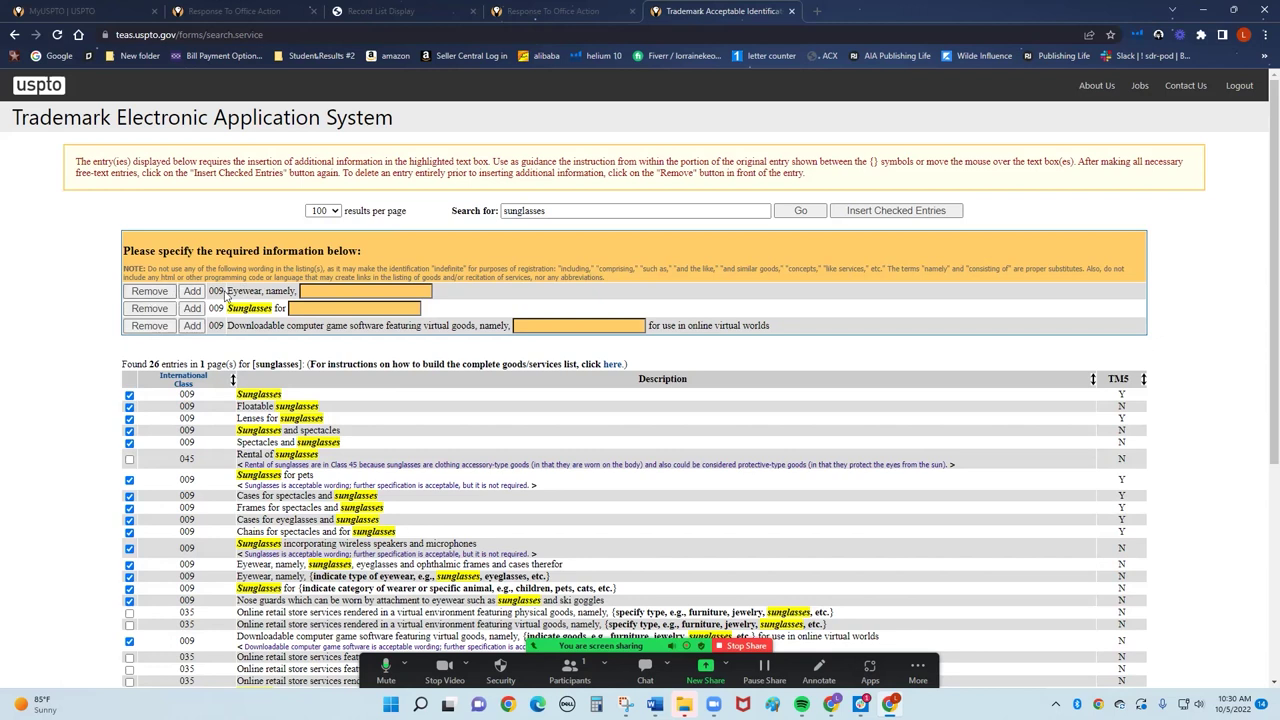
# Fill the free-text wording with 'outdoor' and 'for eyes'.
pyautogui.click(326, 307)
pyautogui.write('outdoor')
pyautogui.click(331, 290)
pyautogui.write('for eyes')
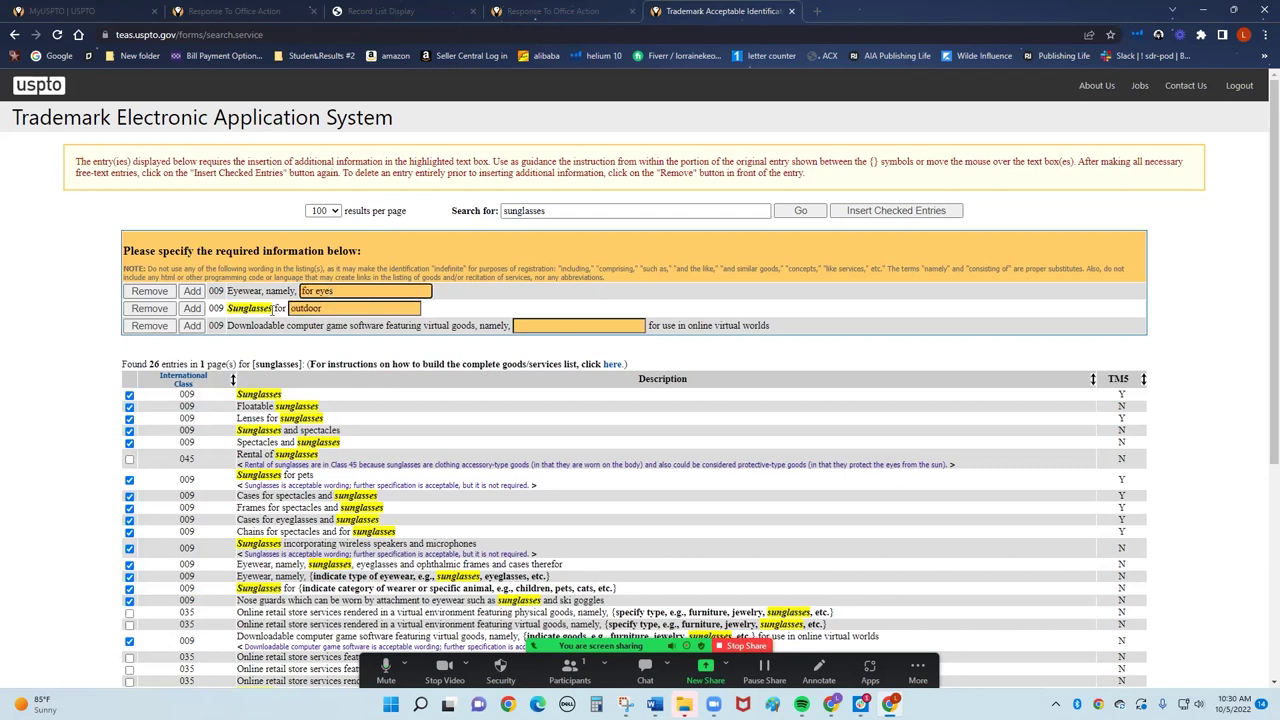
# Remove the game software, 'Sunglasses for' and 'Eyewear, namely' entries, confirming each removal.
pyautogui.click(149, 325)
pyautogui.press('Return')
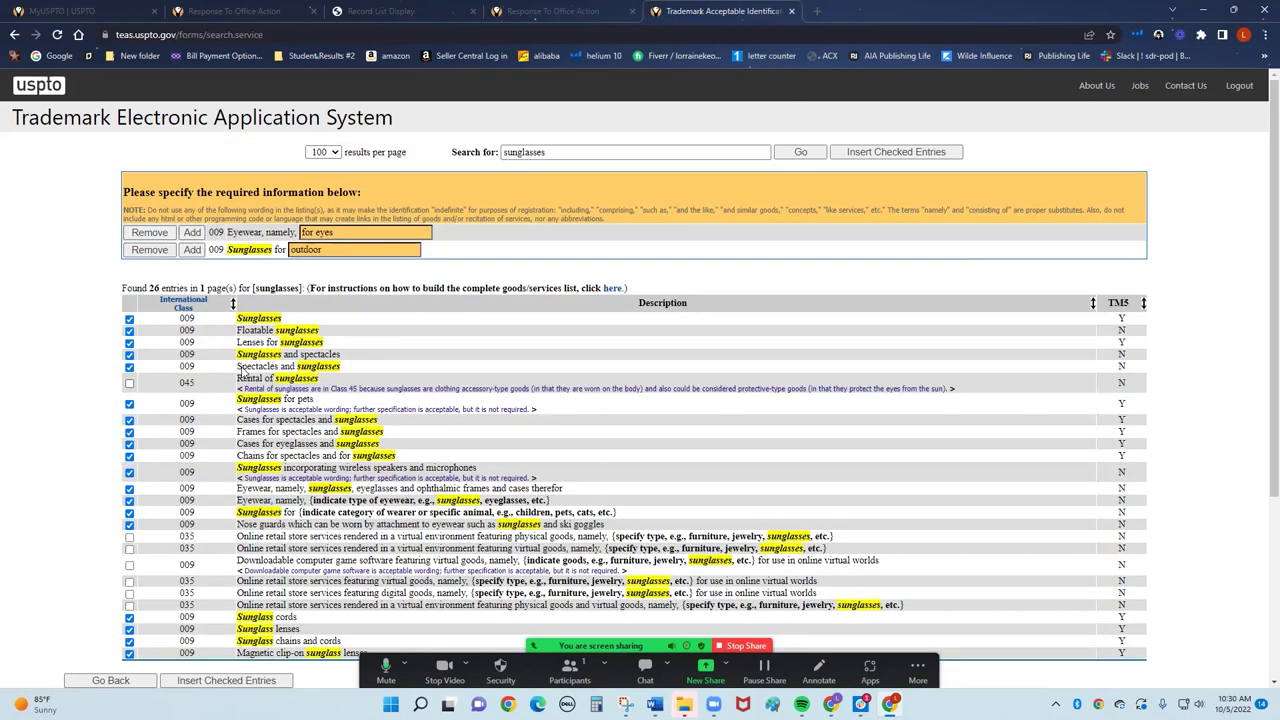
pyautogui.click(150, 255)
pyautogui.press('Return')
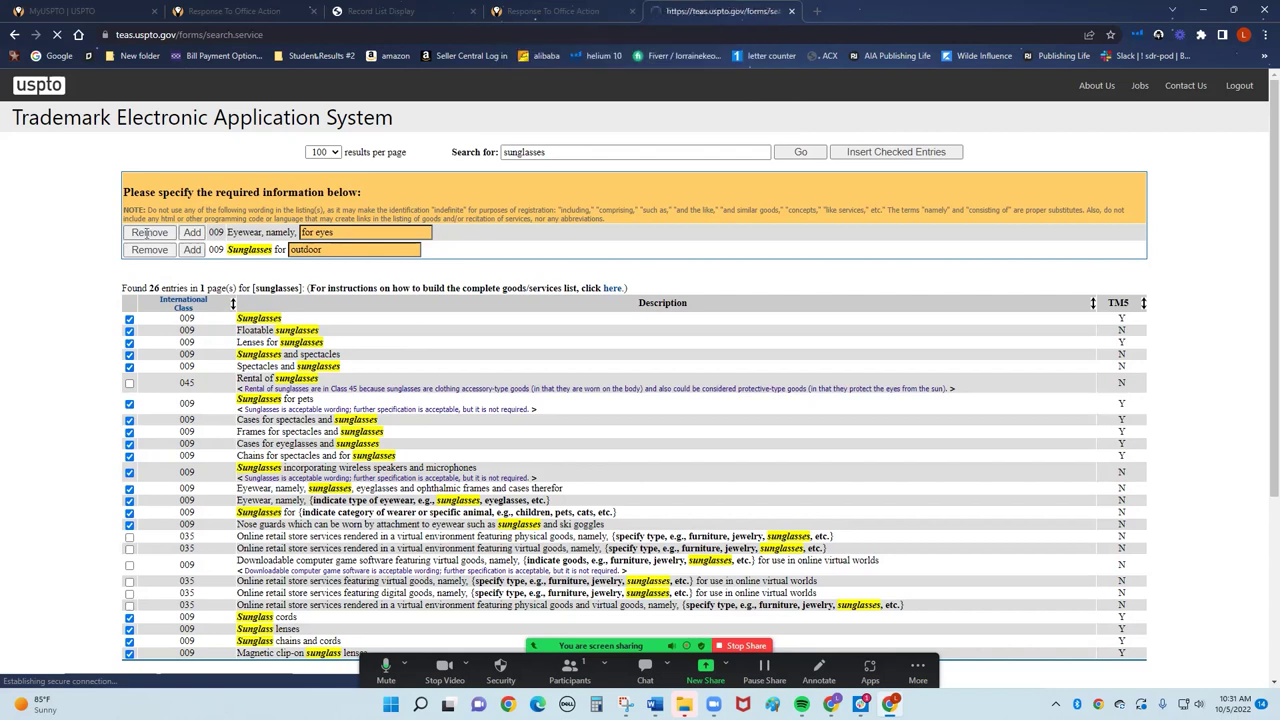
pyautogui.click(148, 232)
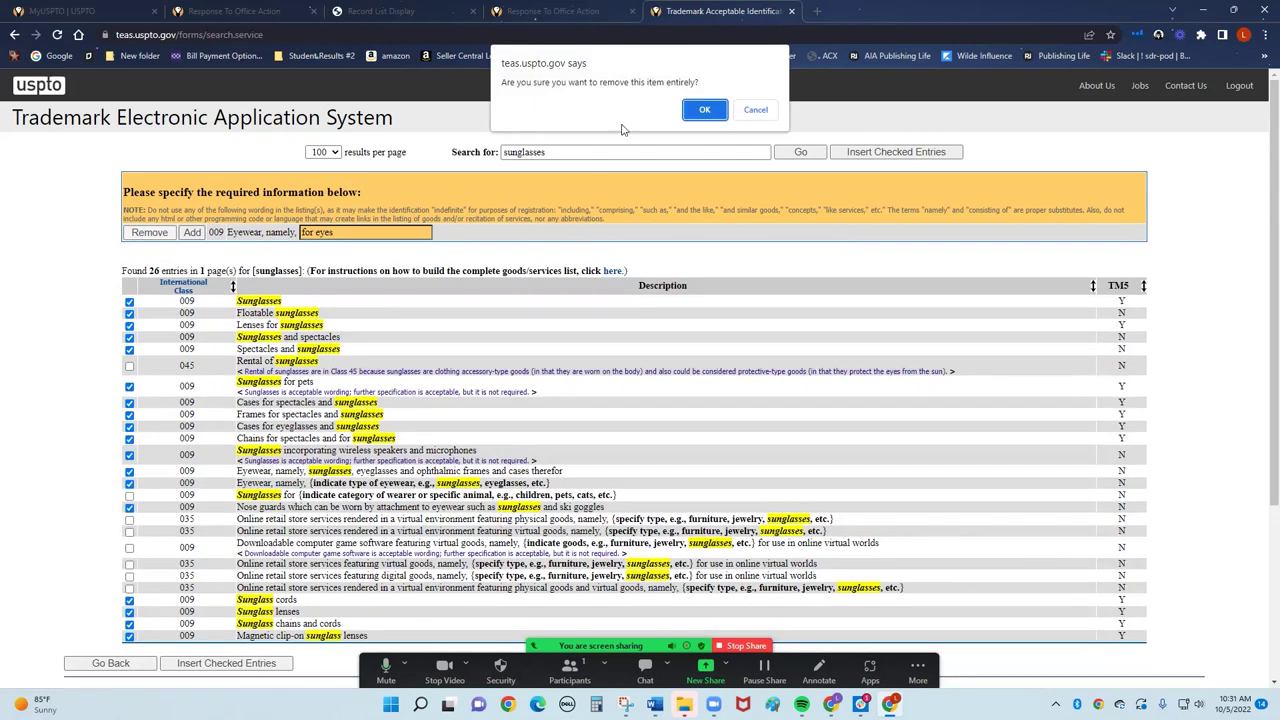
pyautogui.click(708, 109)
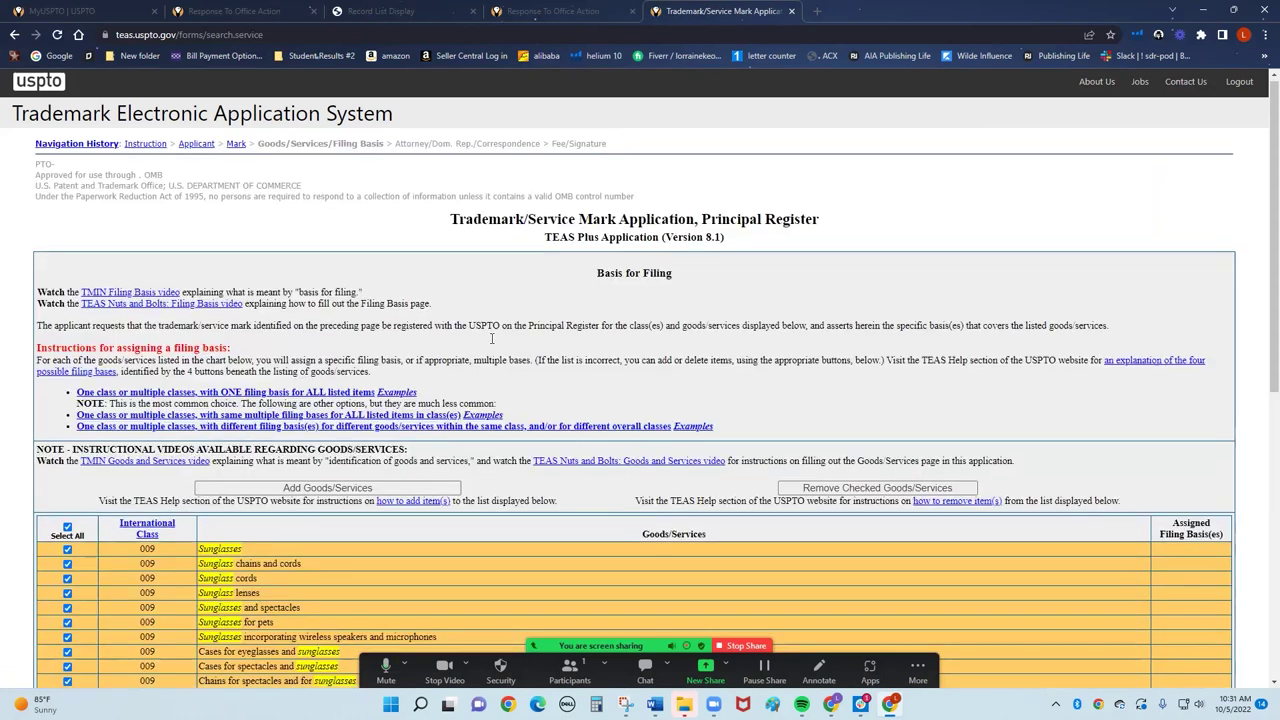
# Assign the Section 1(b) intent-to-use basis to all listed goods, acknowledging its requirements.
pyautogui.scroll(-4, 490, 350)
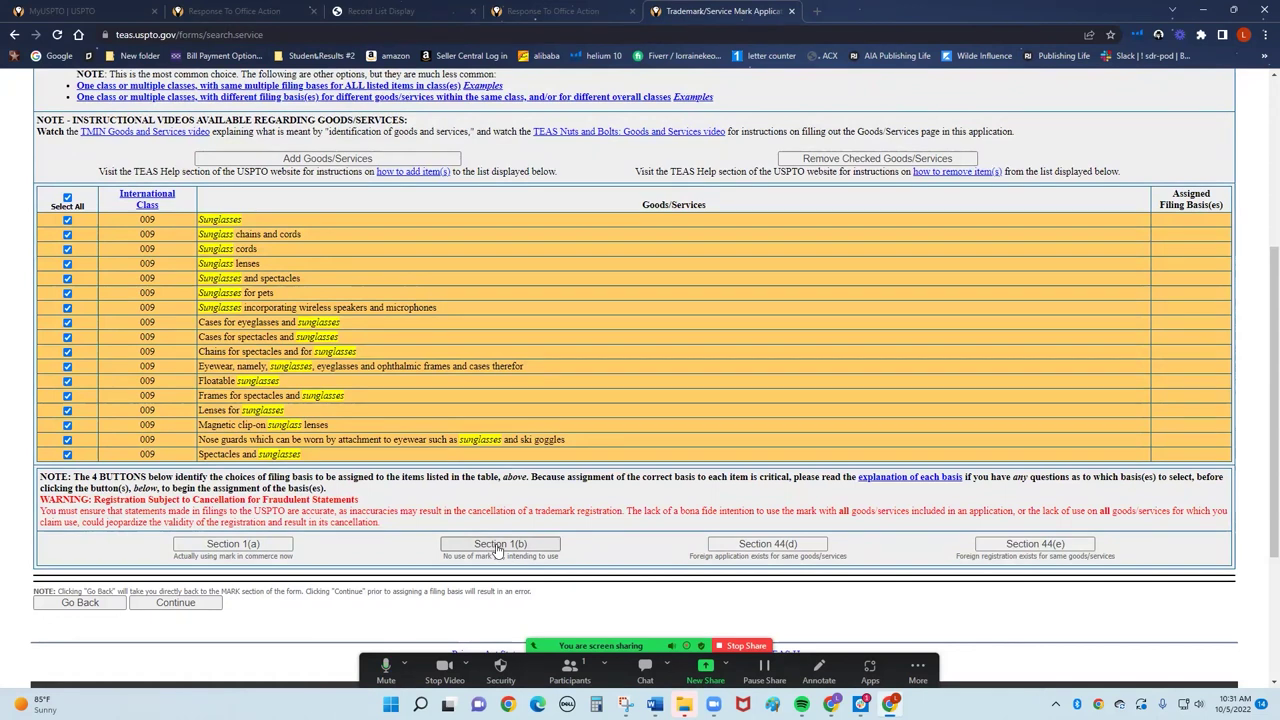
pyautogui.click(498, 546)
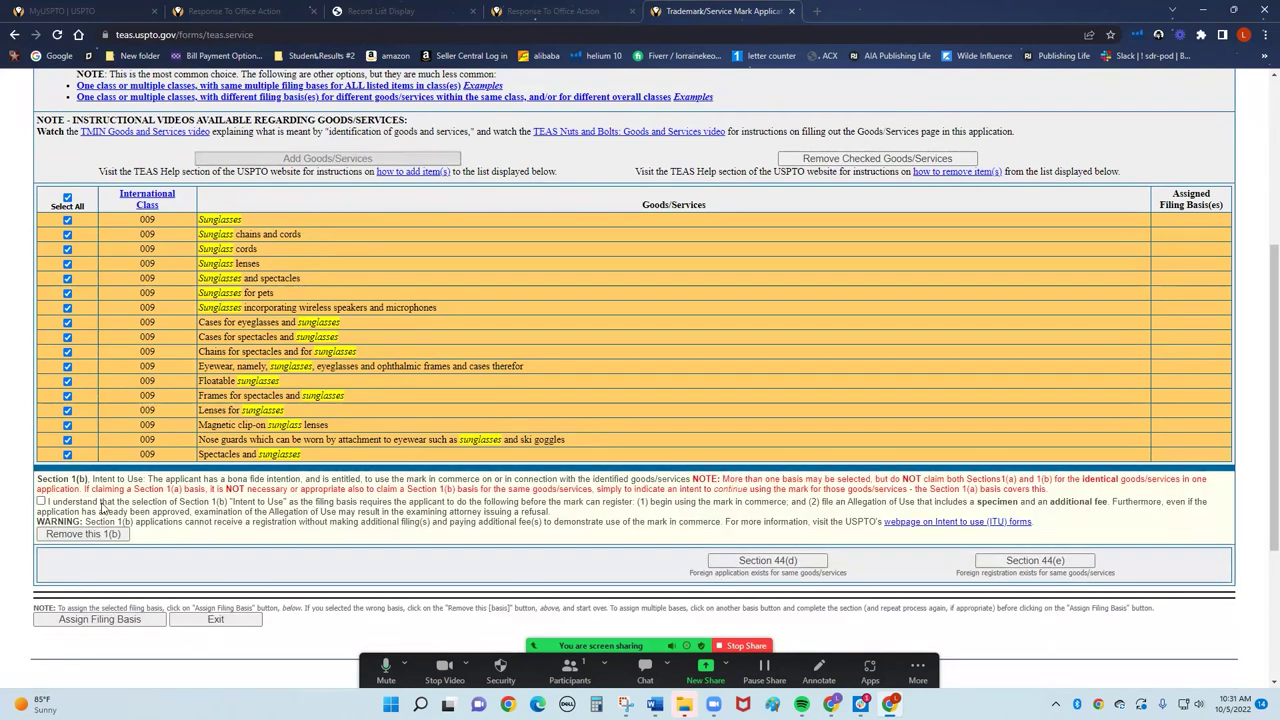
pyautogui.click(41, 501)
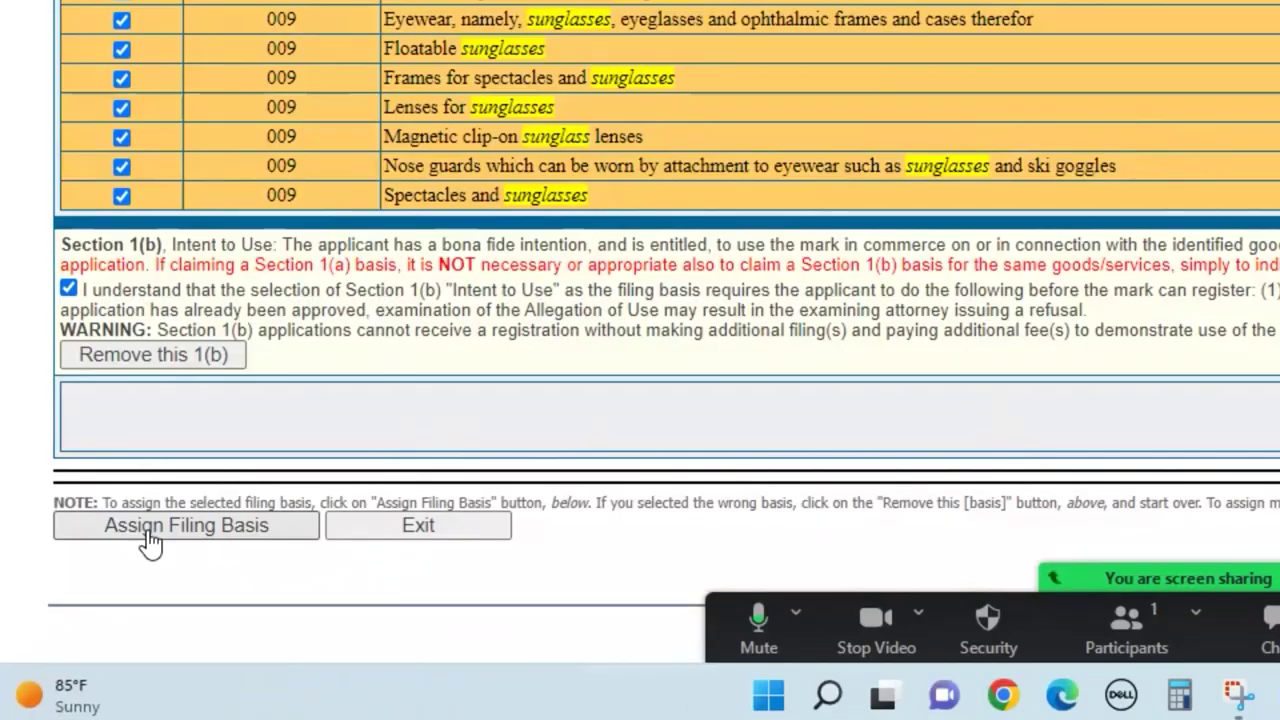
pyautogui.click(150, 540)
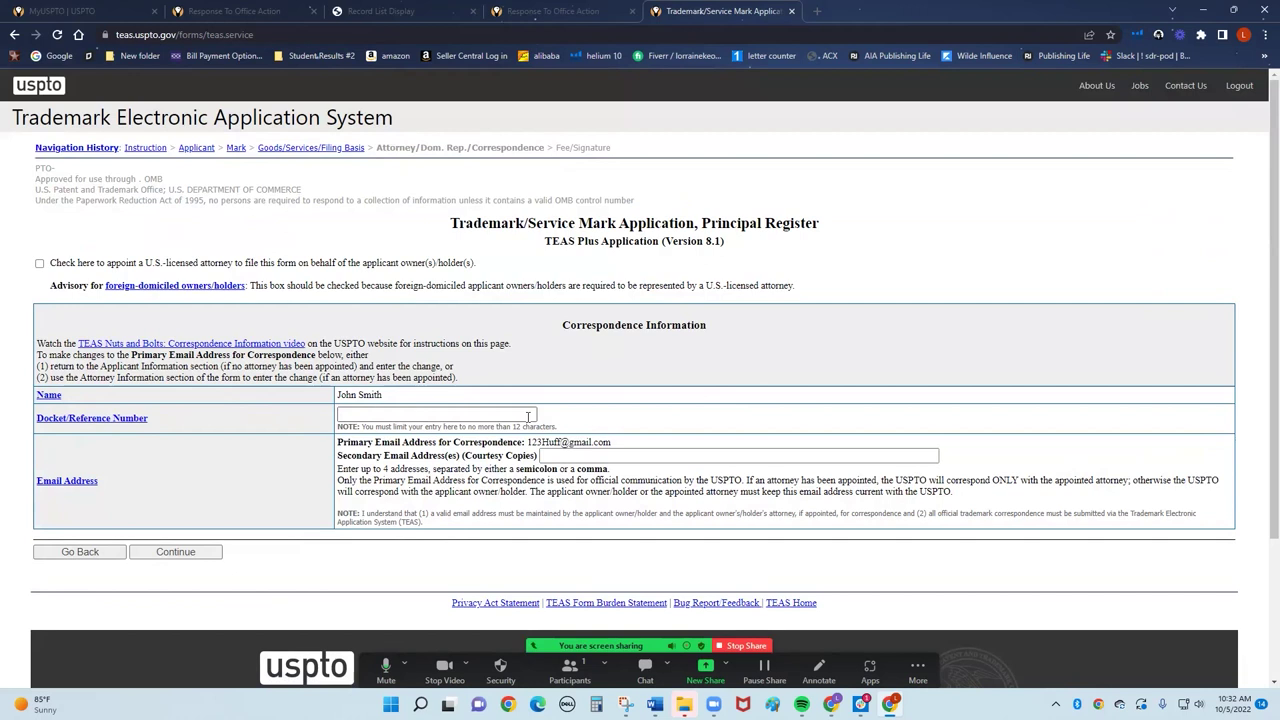
# Continue past Correspondence and review the Fee/Signature page: one Class 009, $250 total, direct signing.
pyautogui.click(190, 553)
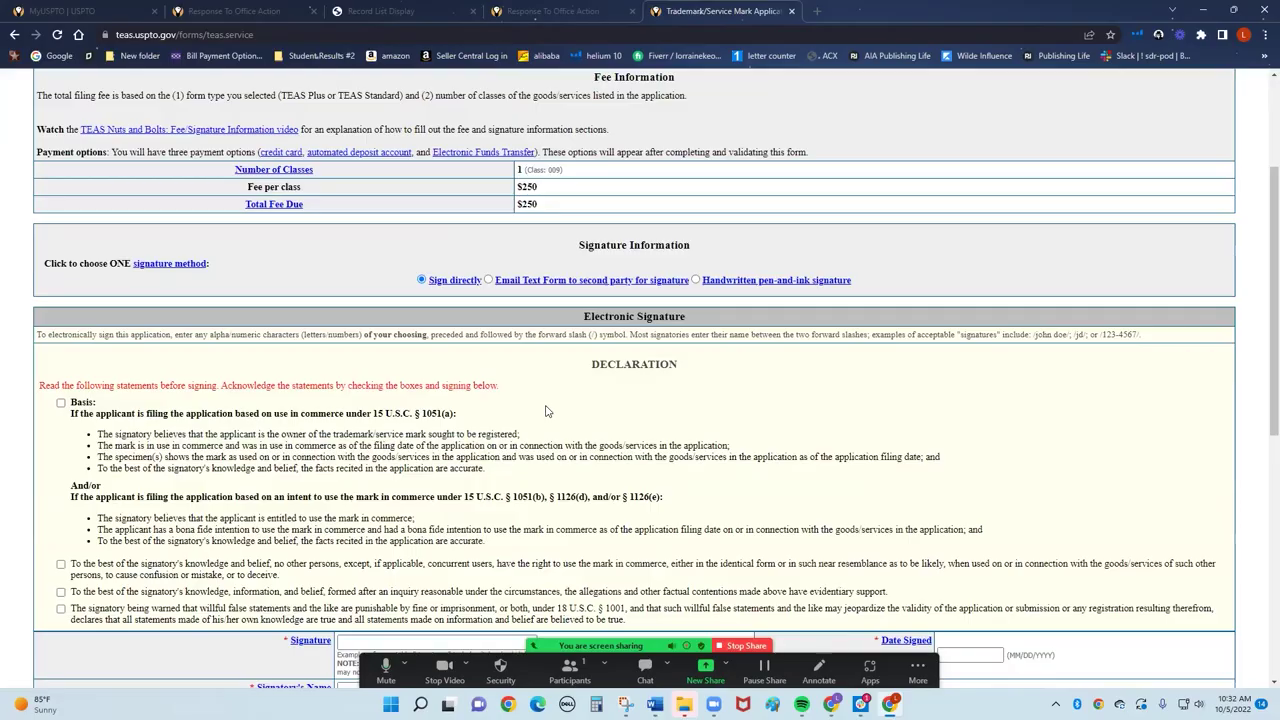
pyautogui.scroll(-3, 466, 410)
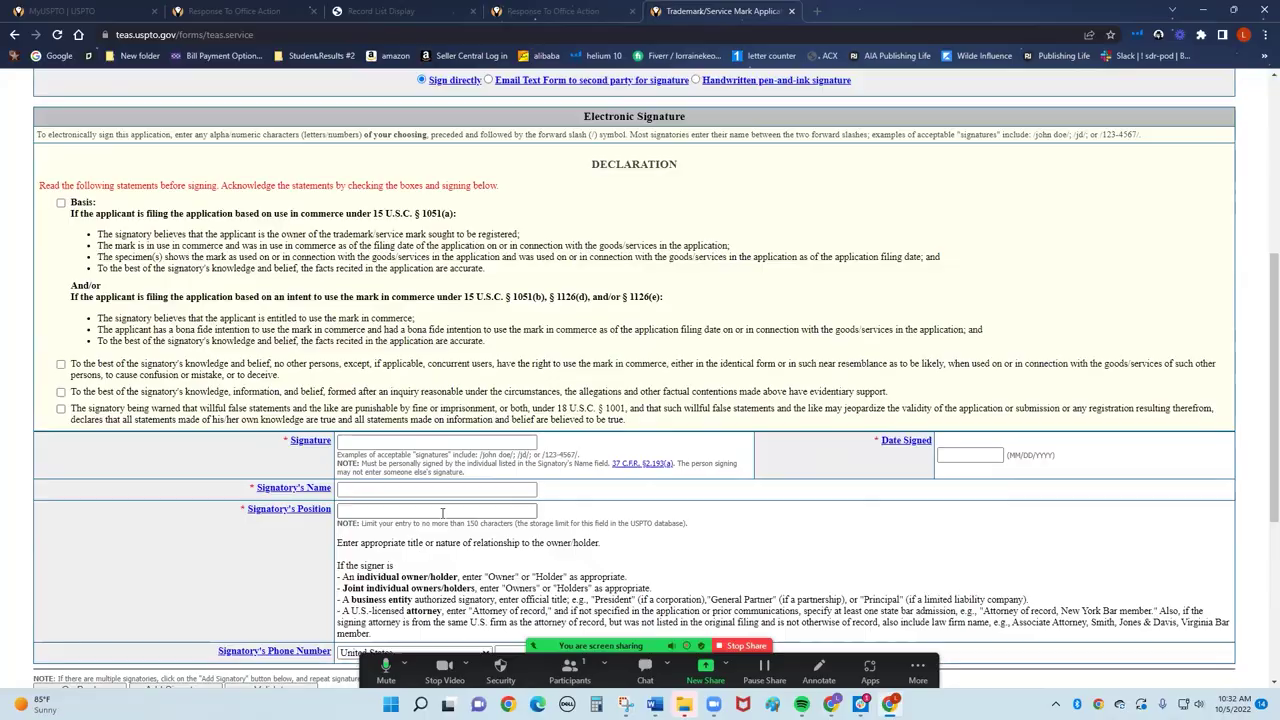
pyautogui.scroll(-2, 442, 513)
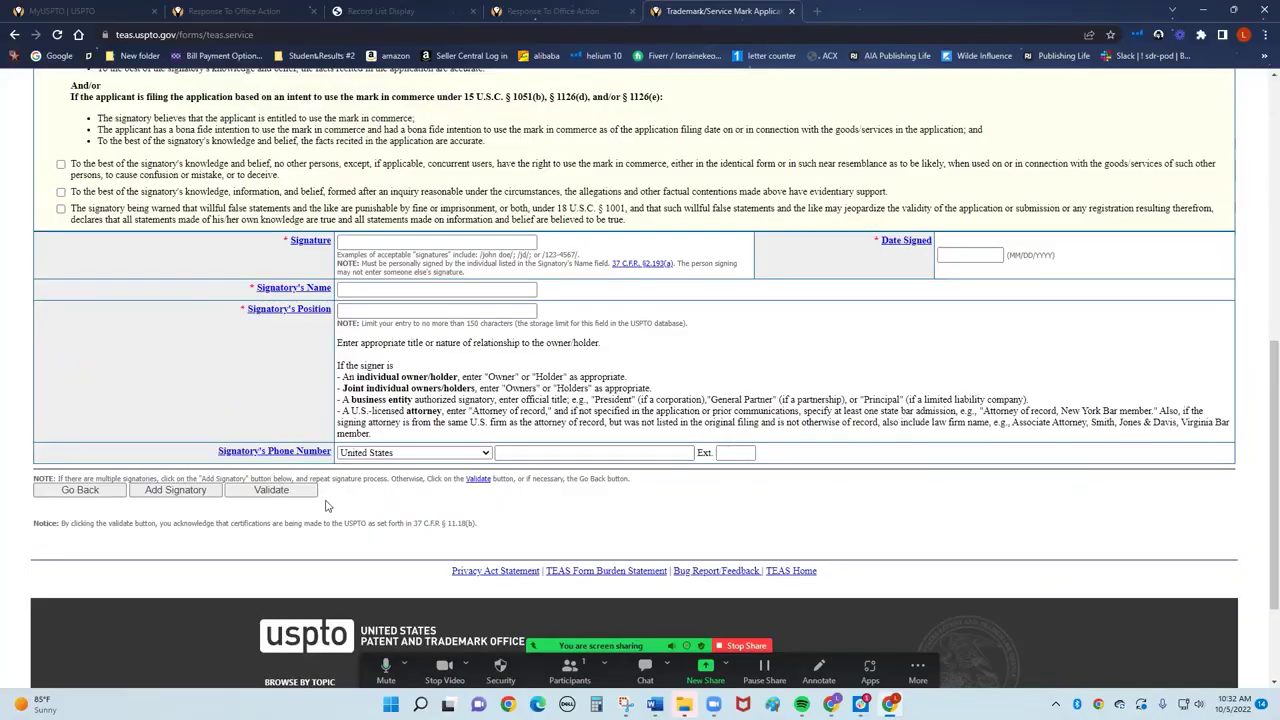
pyautogui.scroll(4, 420, 415)
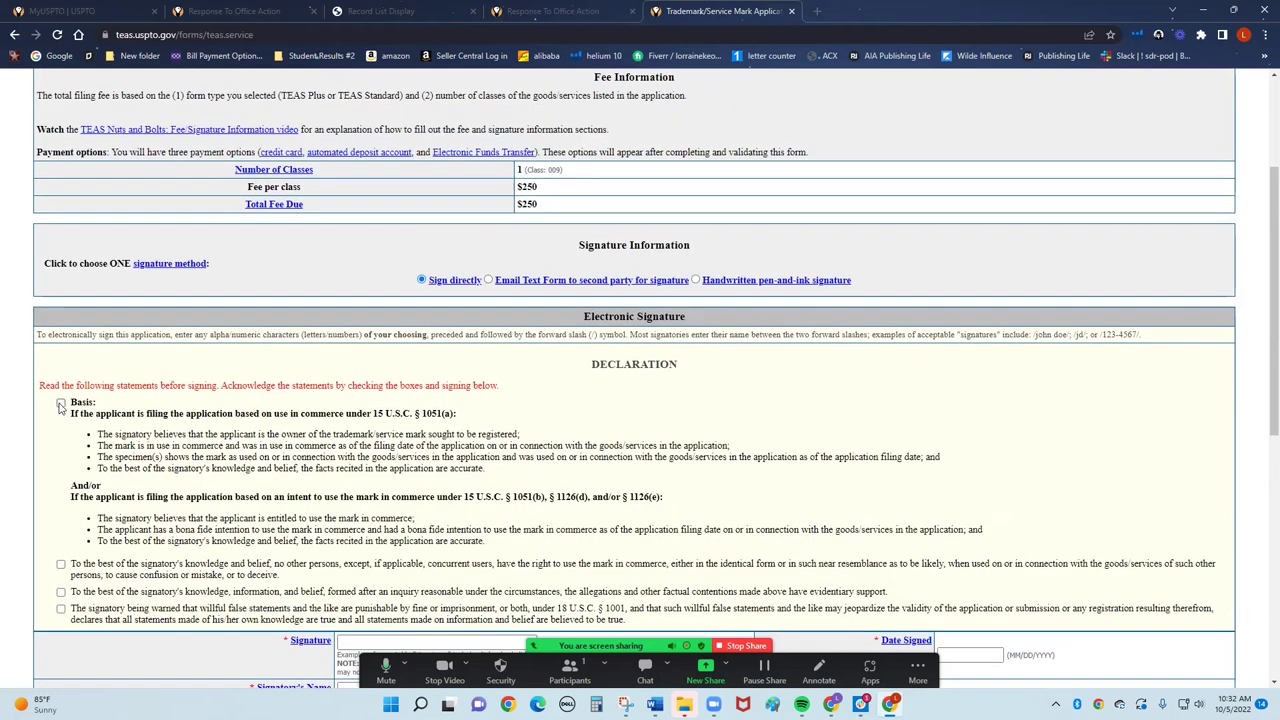
pyautogui.scroll(-3, 60, 410)
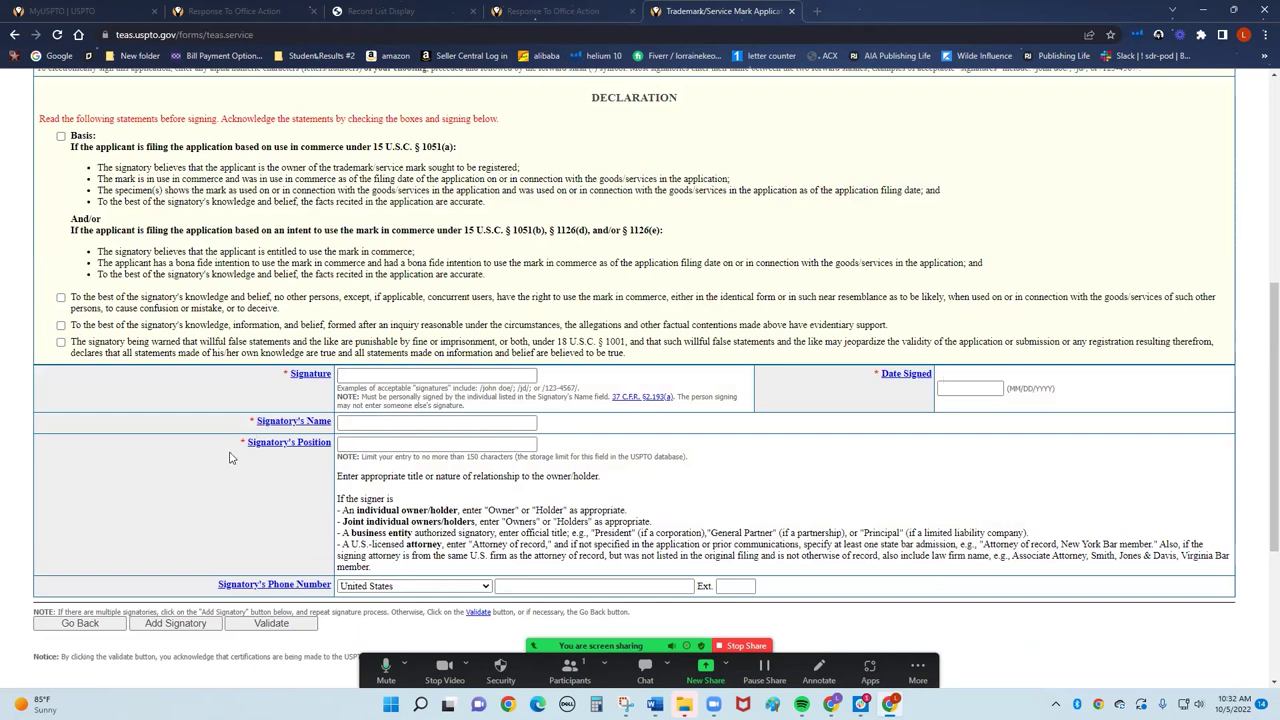
pyautogui.scroll(4, 600, 395)
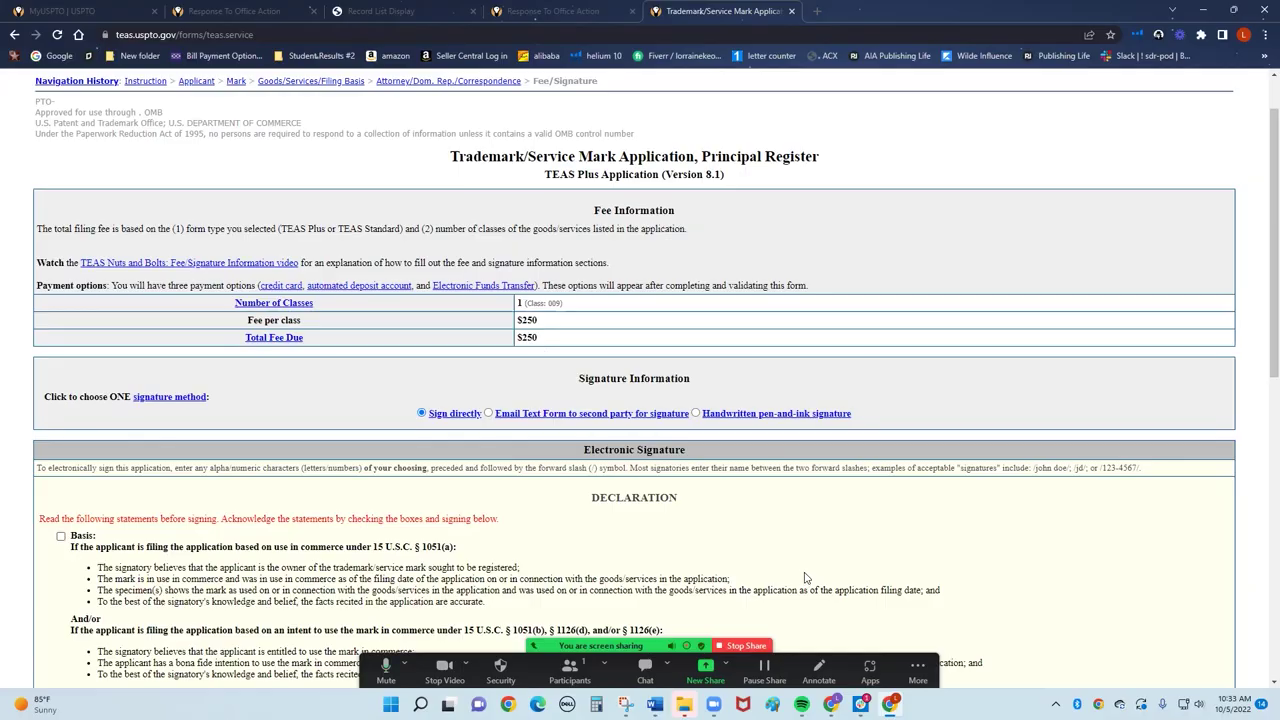
# Close the Trademark application and Response To Office Action tabs, revealing the TESS Sonyco results.
pyautogui.click(791, 11)
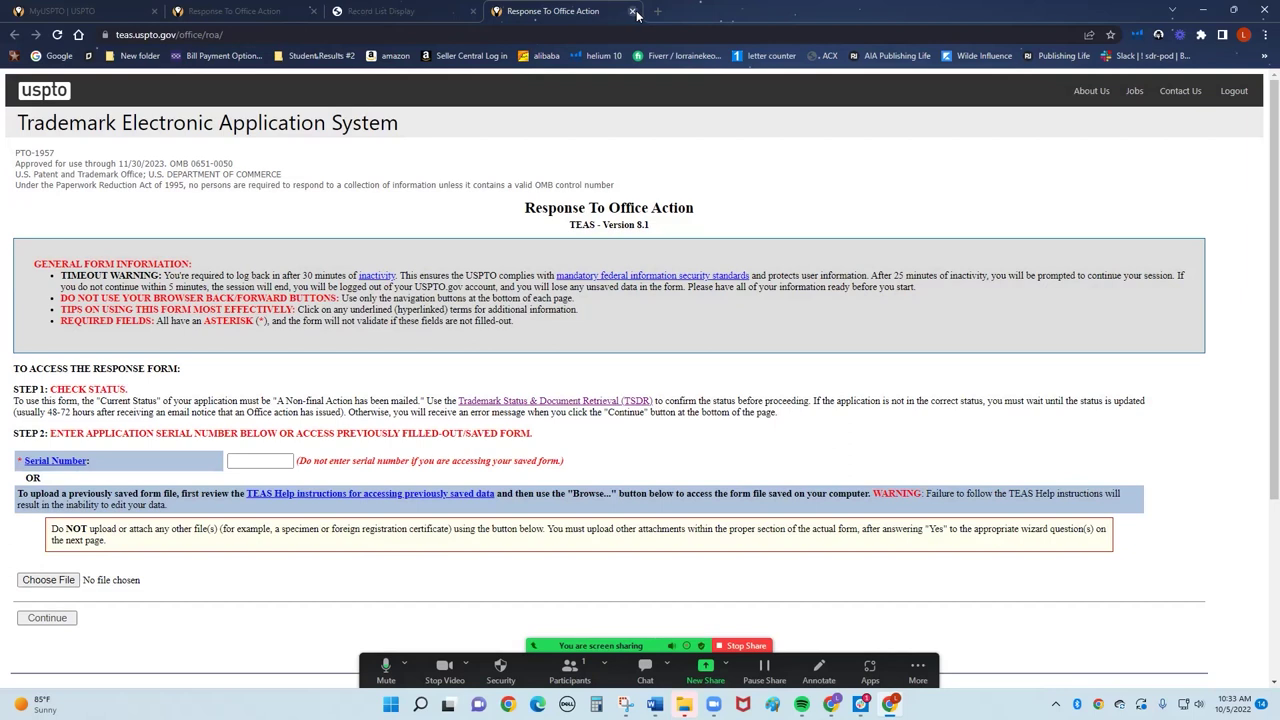
pyautogui.click(632, 11)
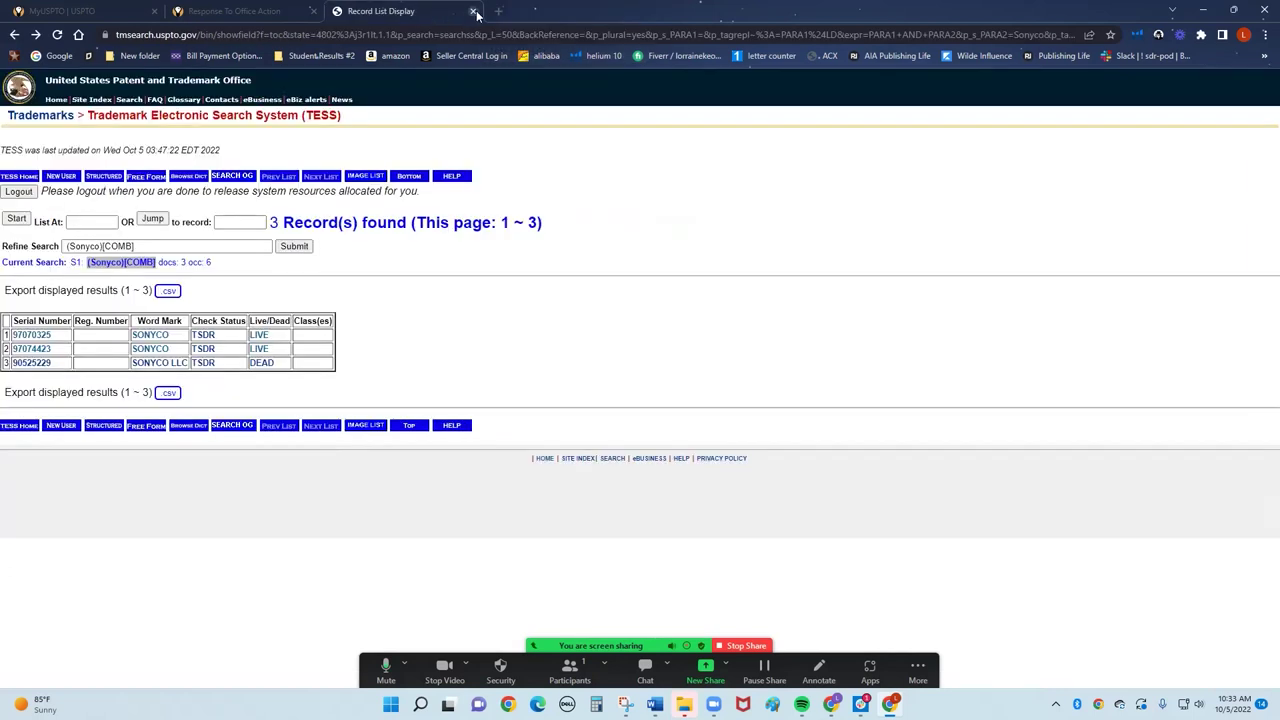